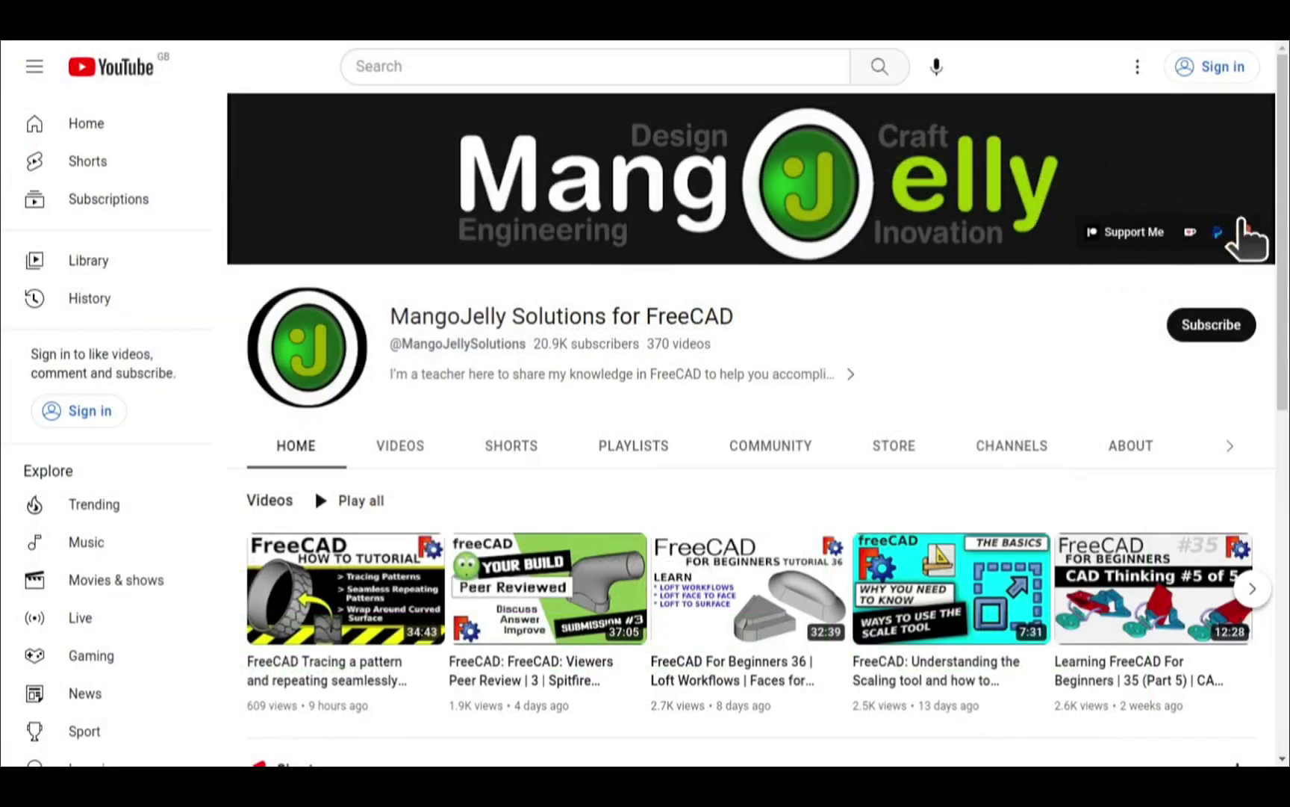
Open the MangoJelly channel's About page and examine the donation links in its description.
left_click(1130, 447)
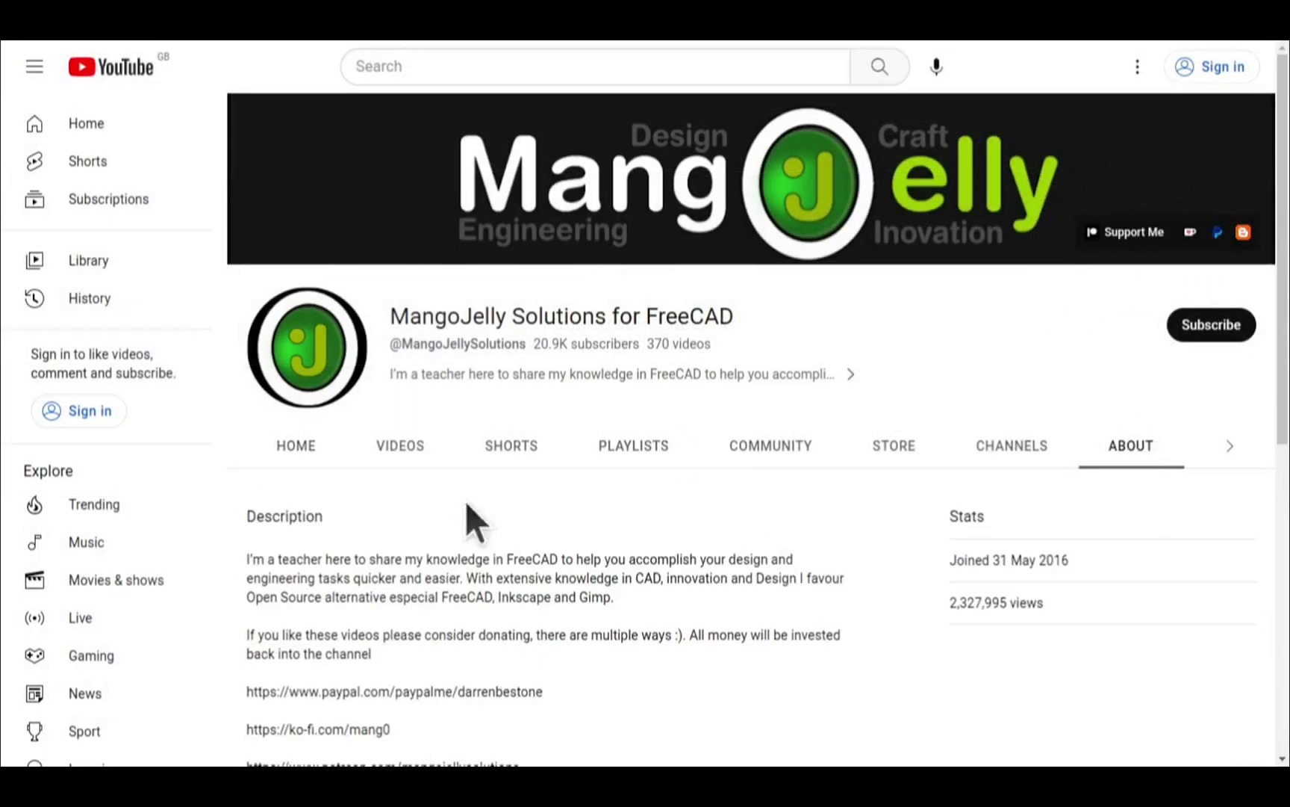
scroll(279, 590, "down", 3)
left_click_drag(248, 523, 522, 539)
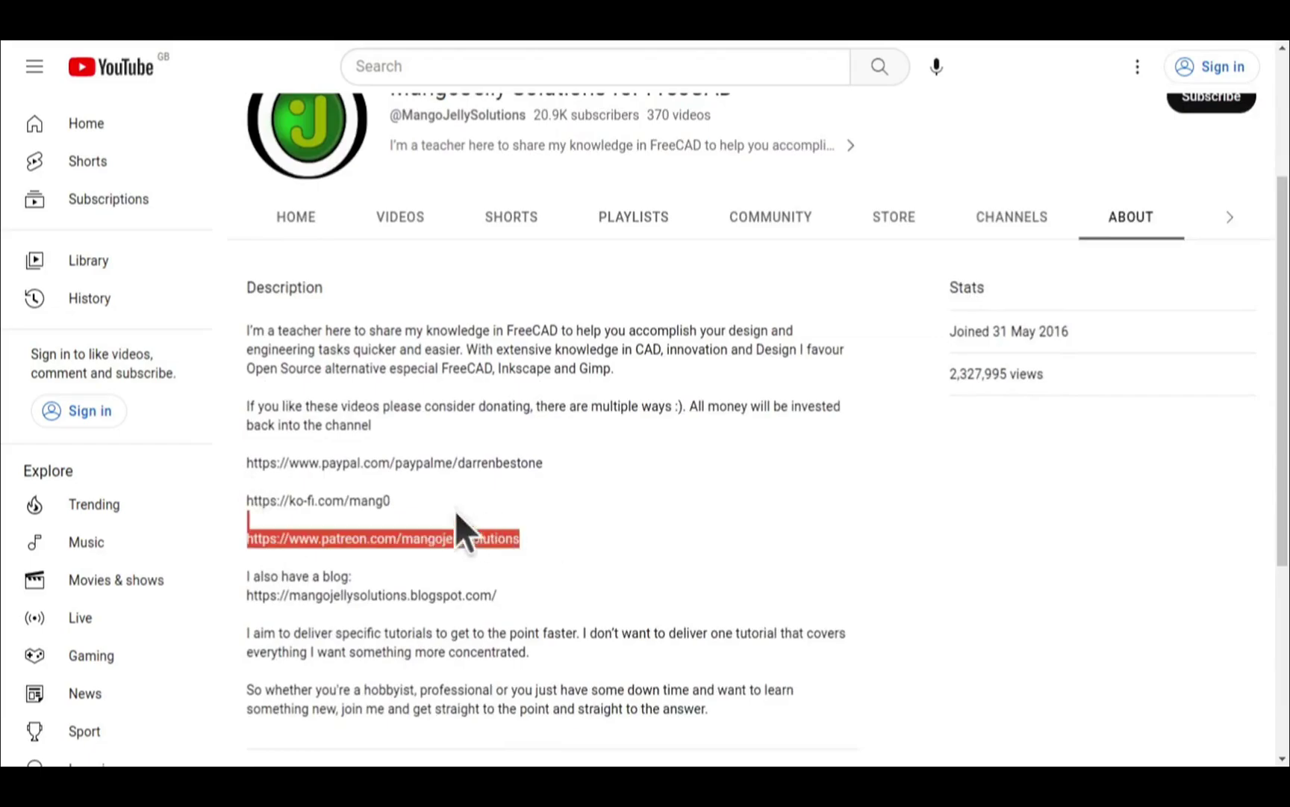
left_click_drag(457, 513, 248, 467)
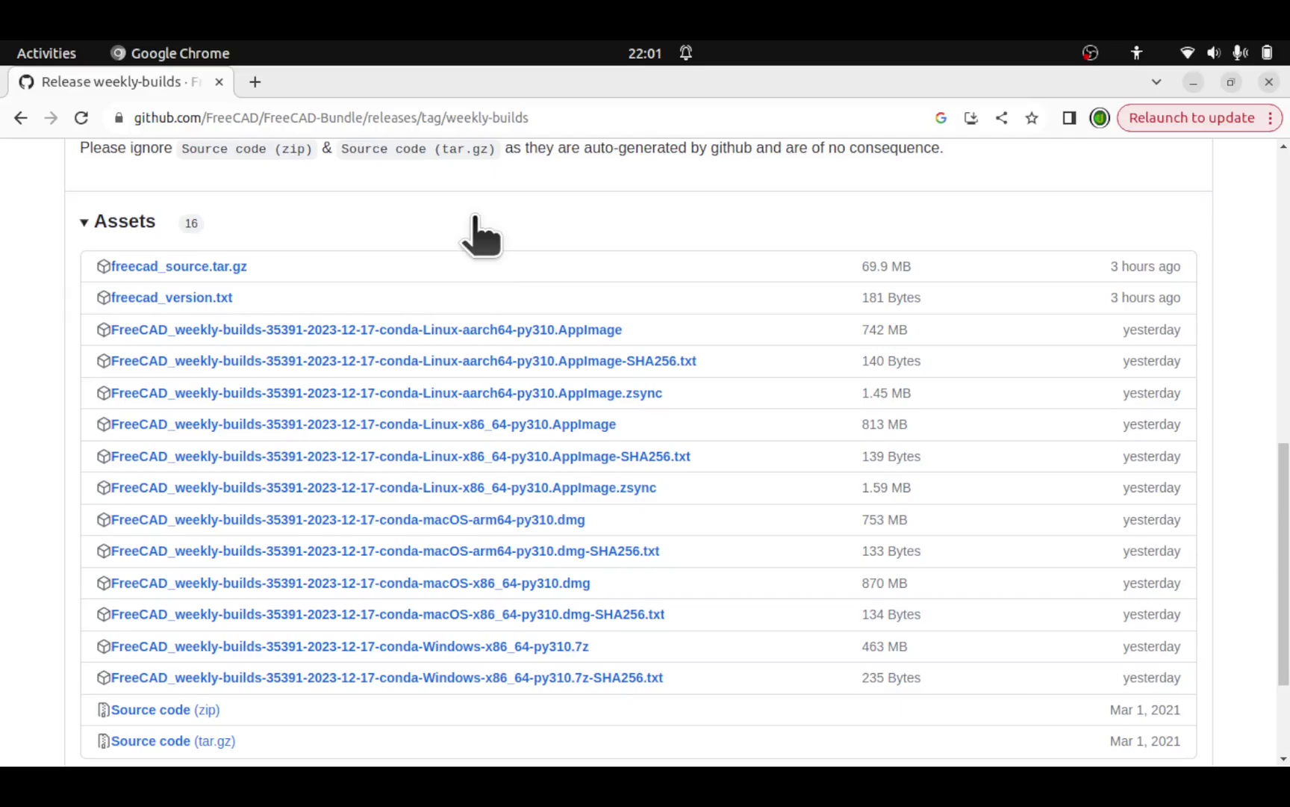
Return to the FreeCAD homepage and open the project's GitHub repository from the community links.
left_click(18, 112)
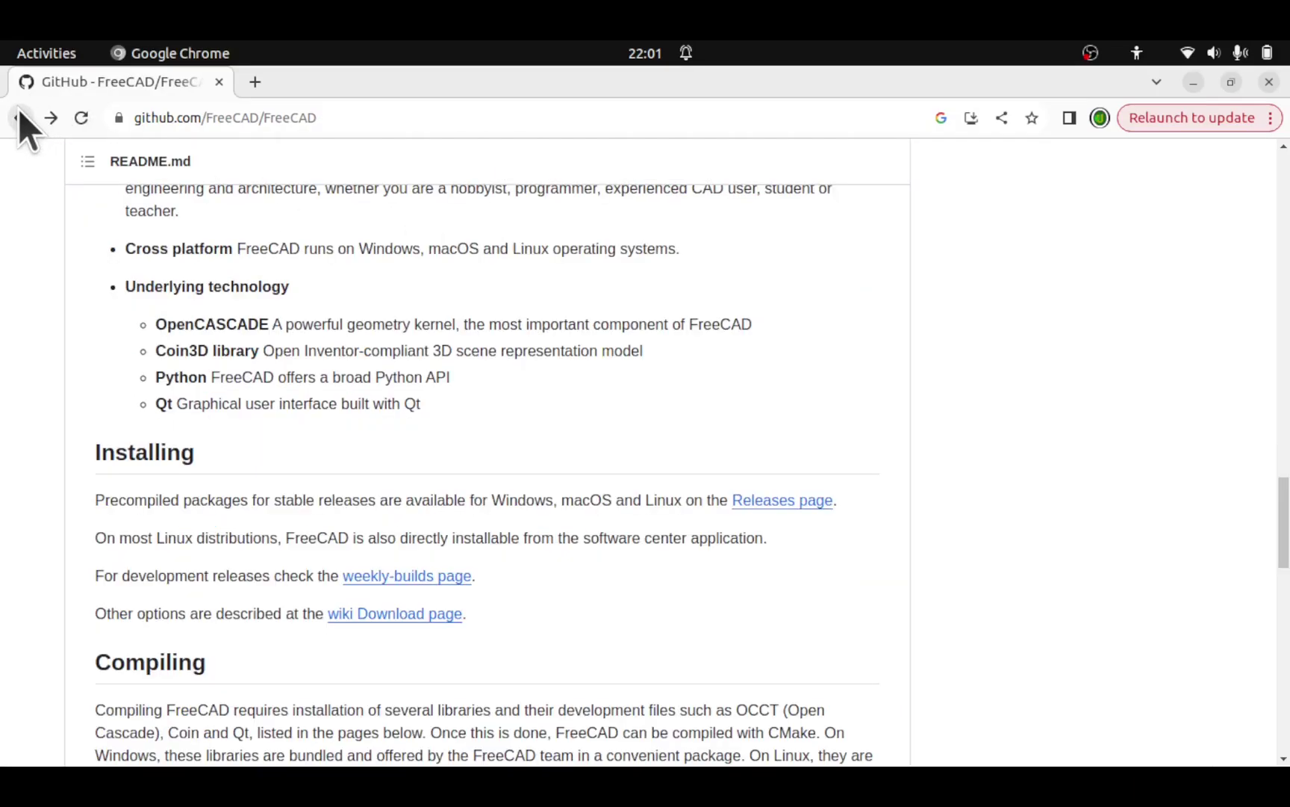
left_click(10, 122)
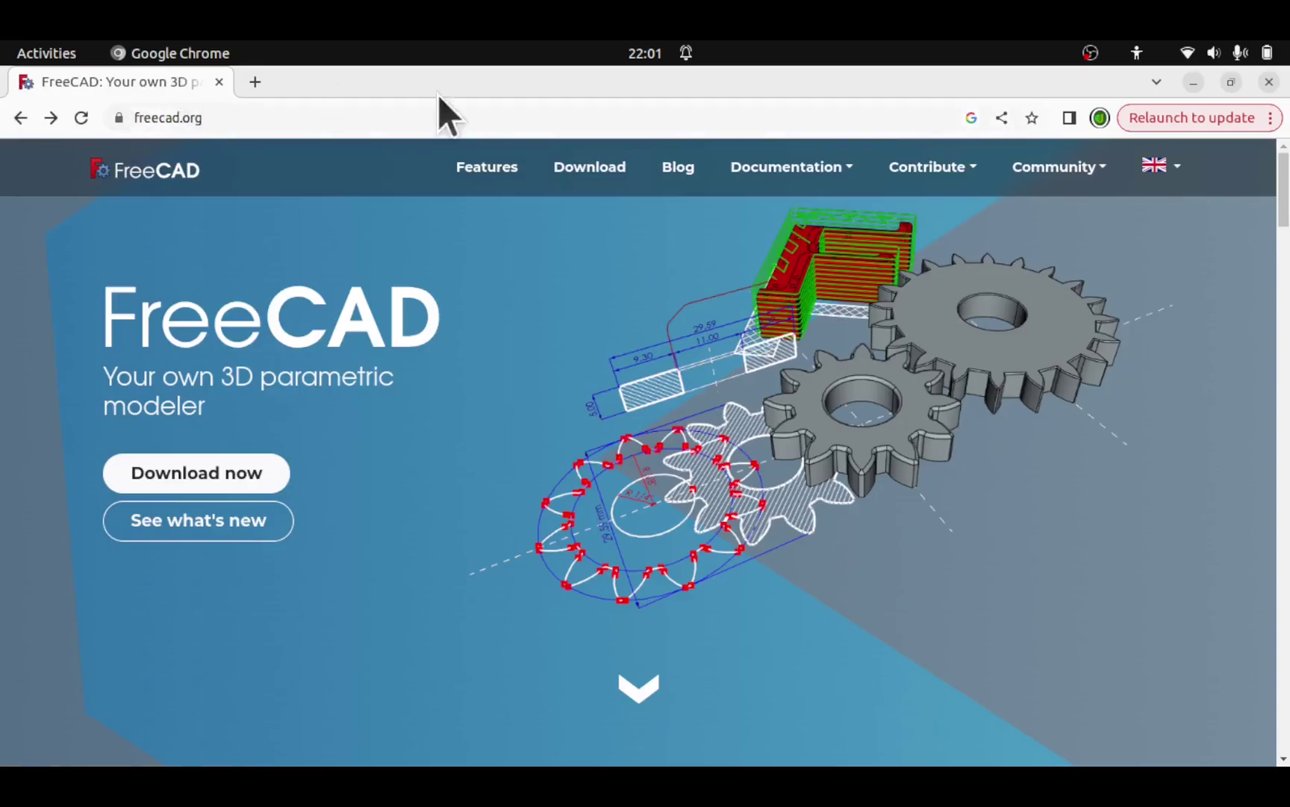
left_click(1113, 171)
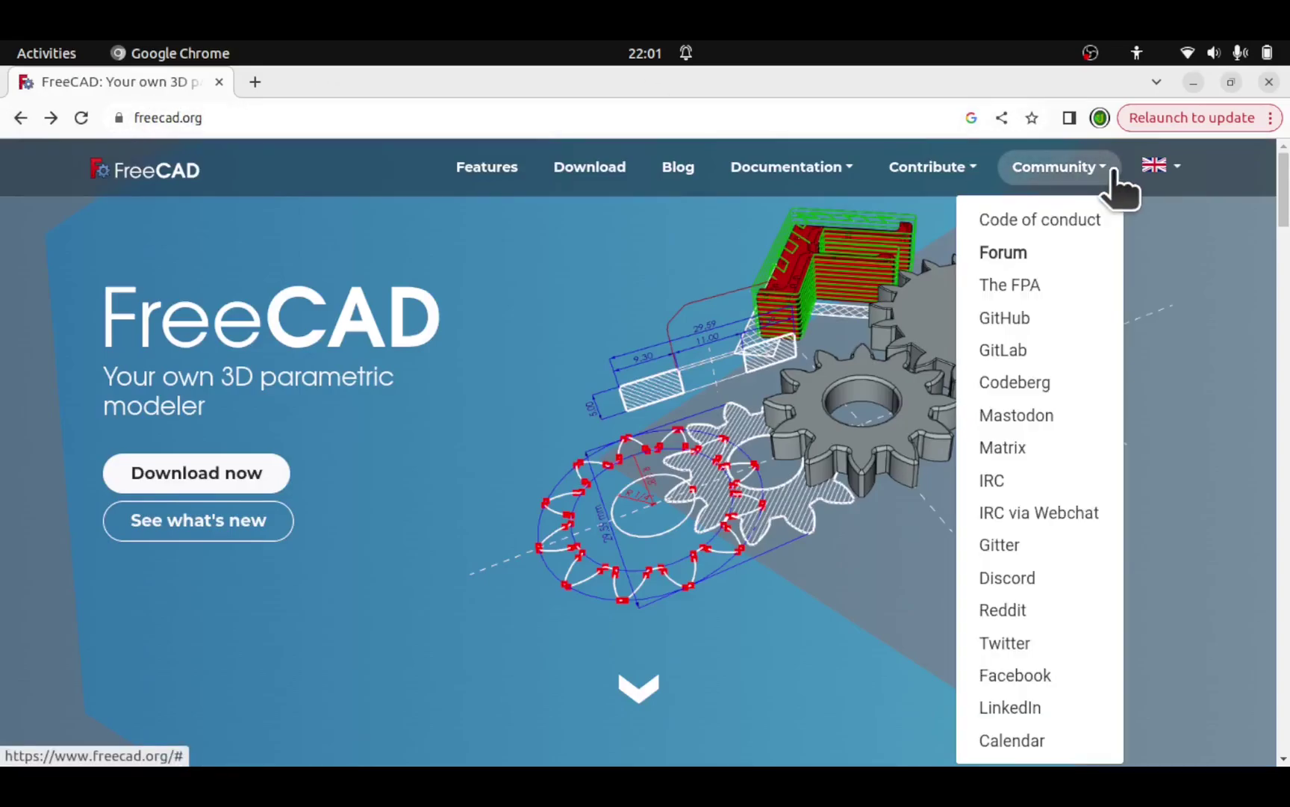
left_click(1021, 318)
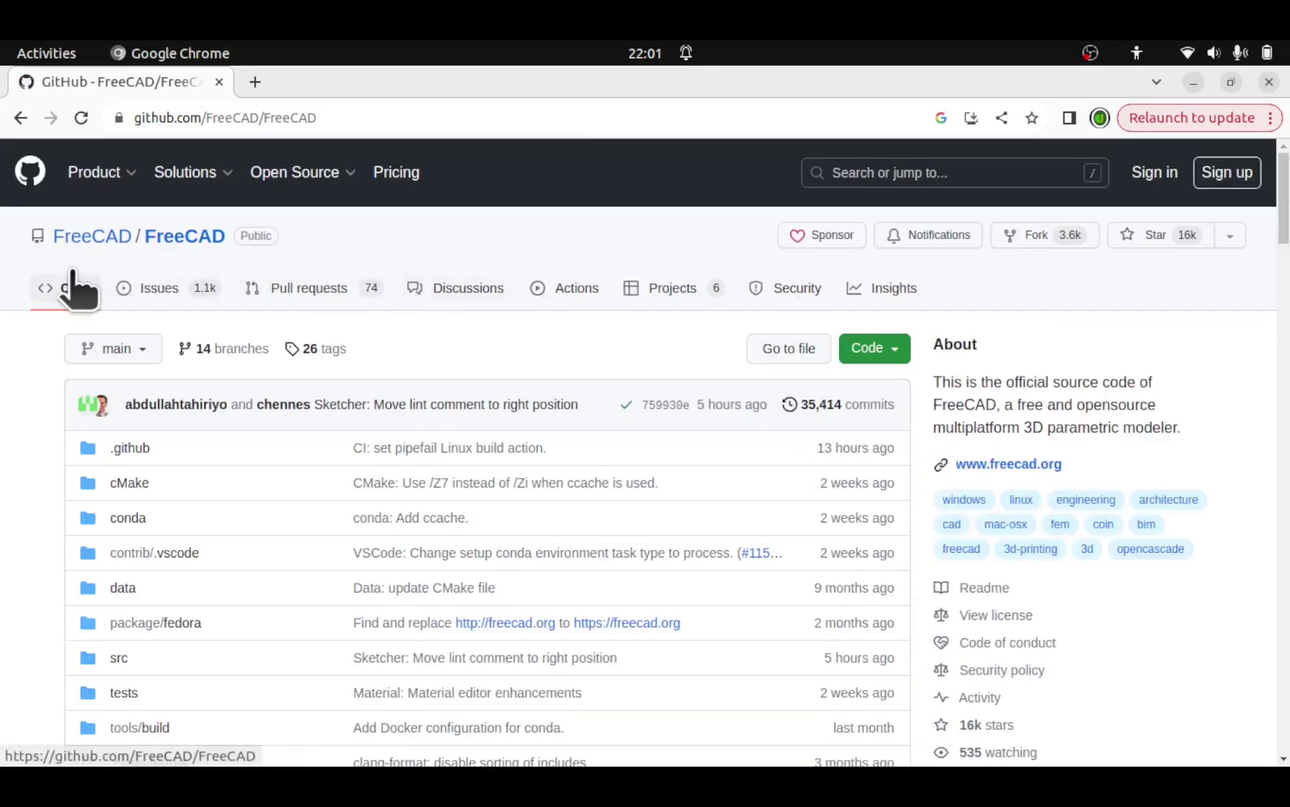
Open the weekly-builds page linked in the Installing section of the repository's README.
scroll(432, 533, "down", 10)
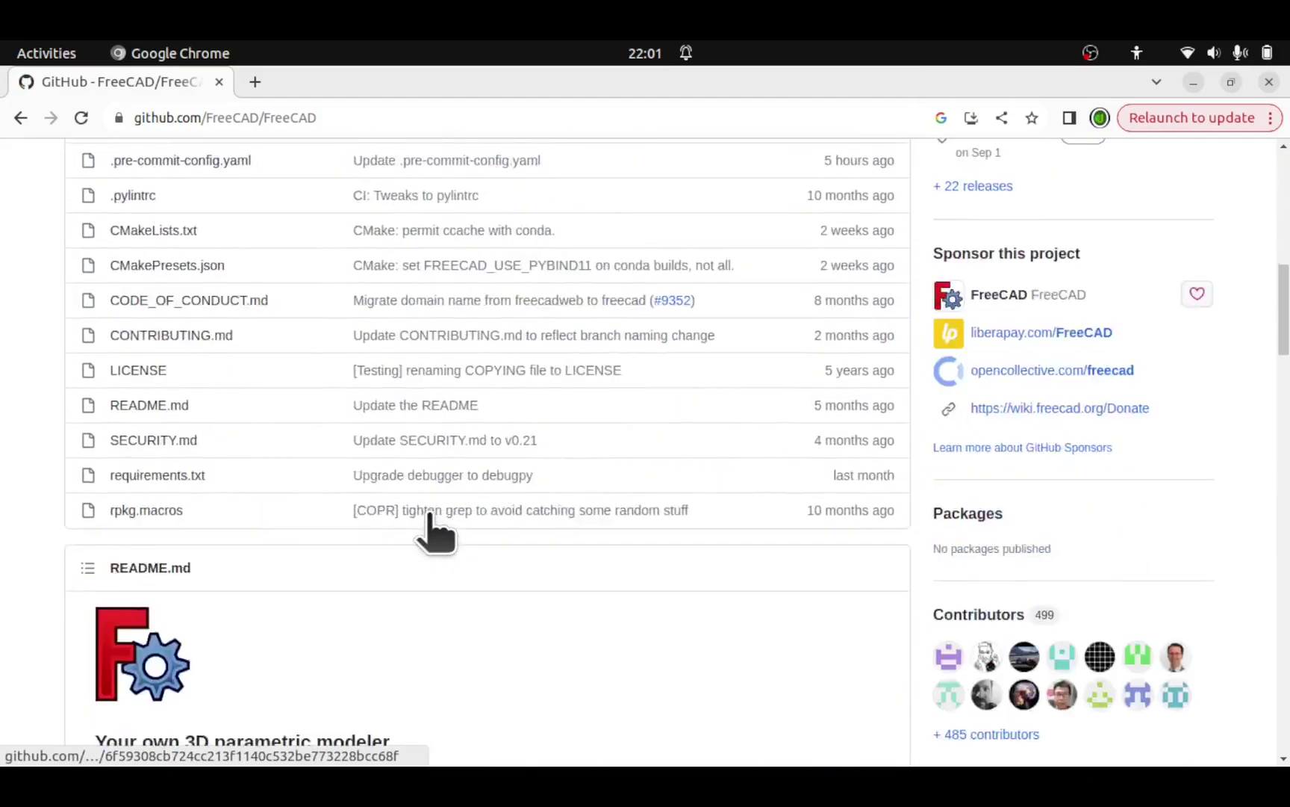
scroll(433, 532, "down", 5)
scroll(433, 533, "down", 7)
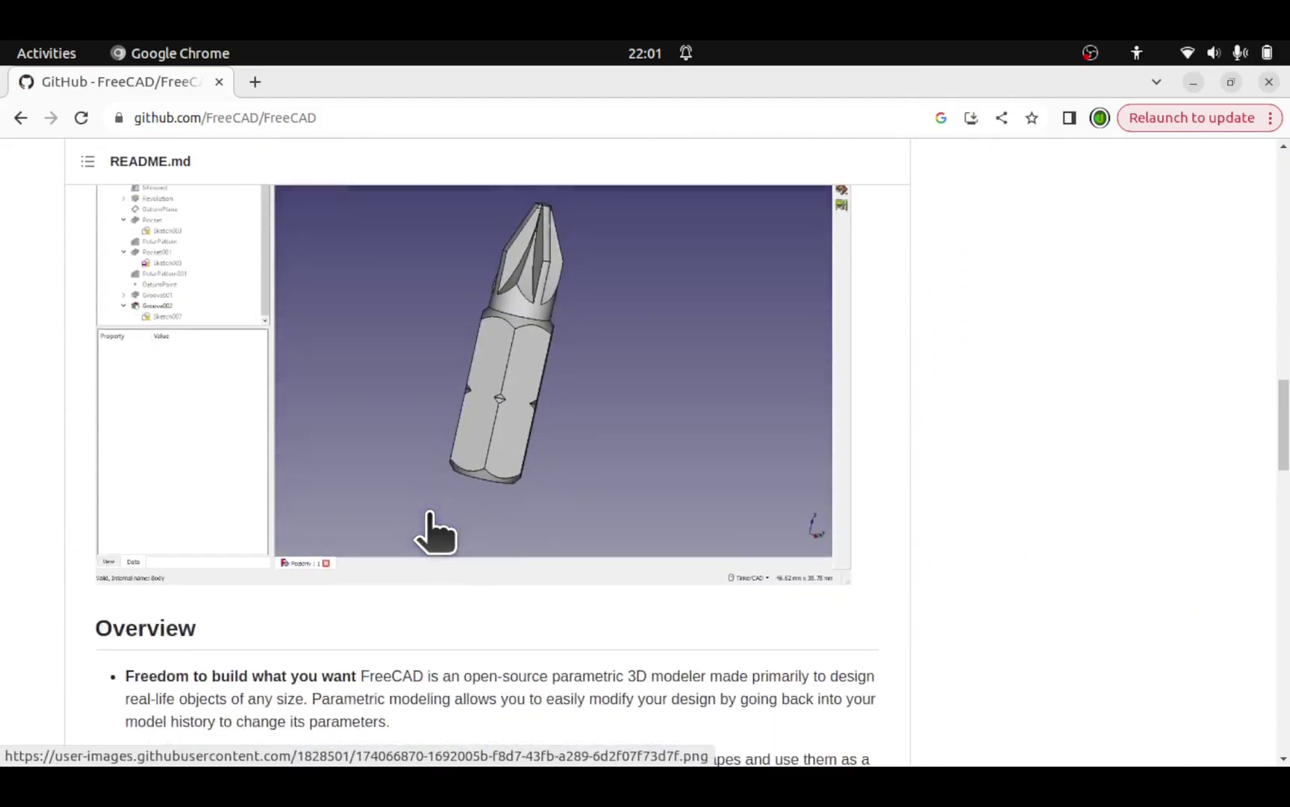
scroll(434, 532, "down", 12)
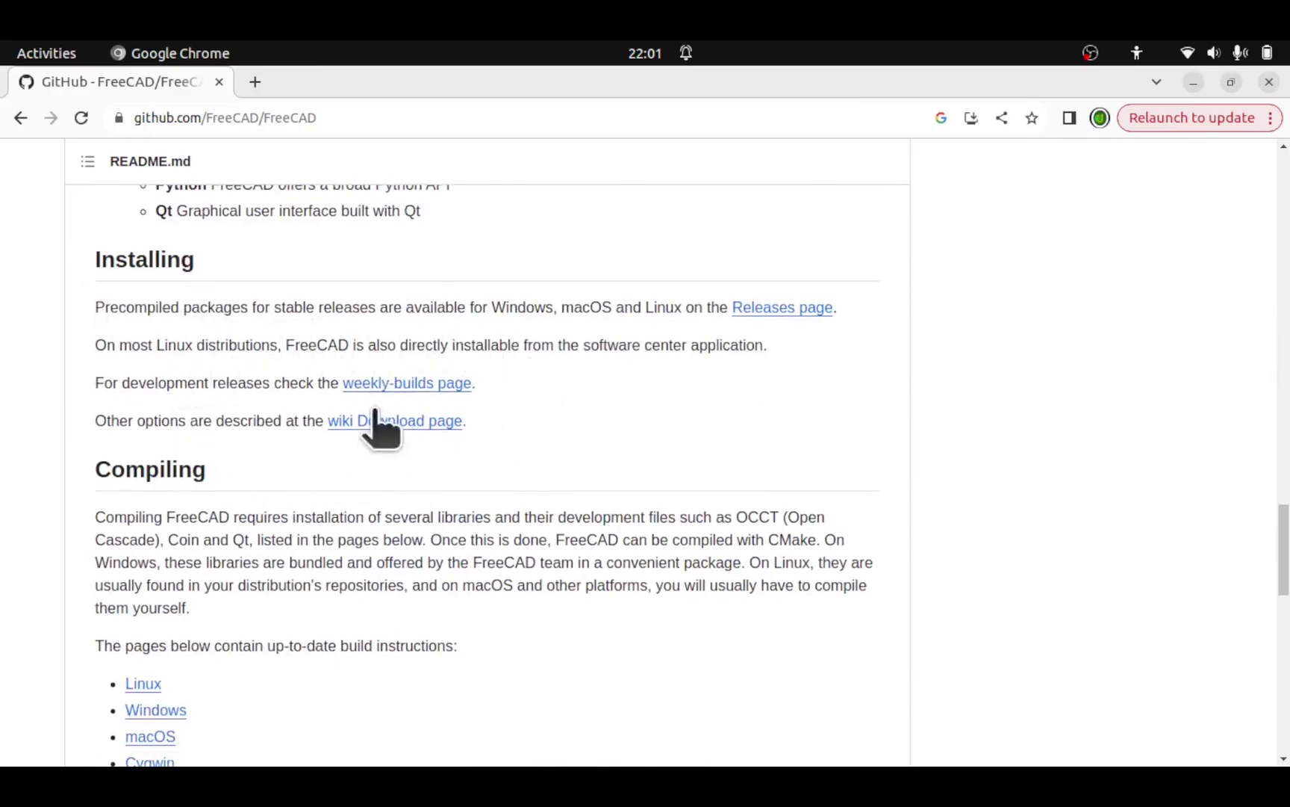
left_click(424, 380)
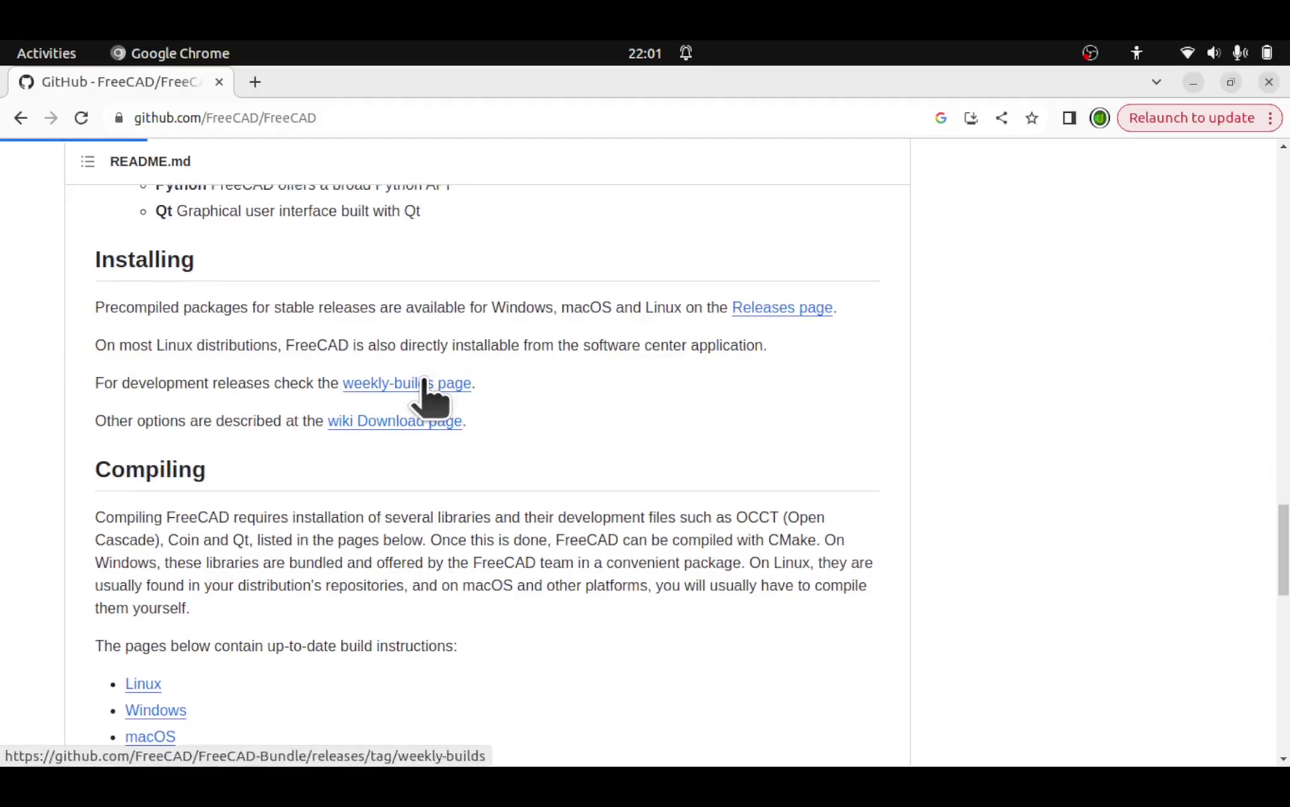
scroll(422, 384, "down", 10)
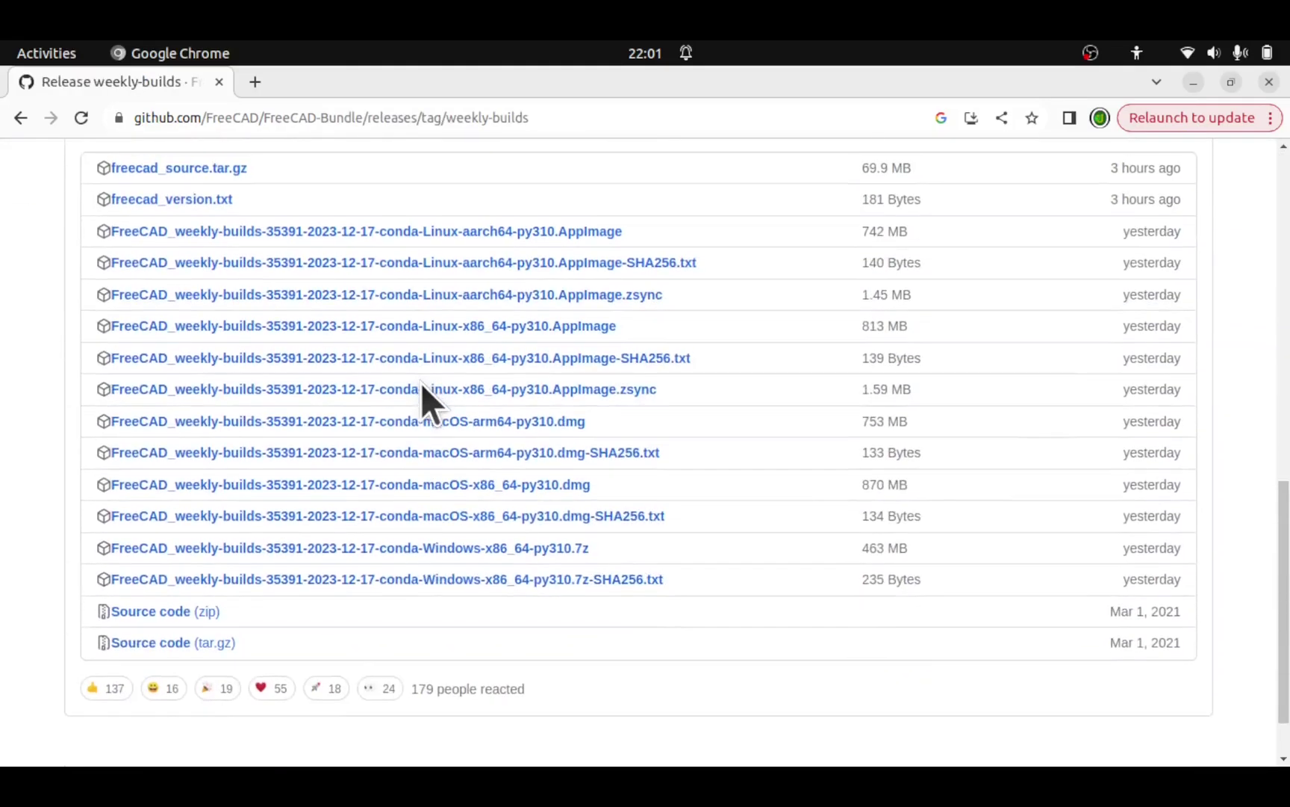
scroll(422, 389, "down", 2)
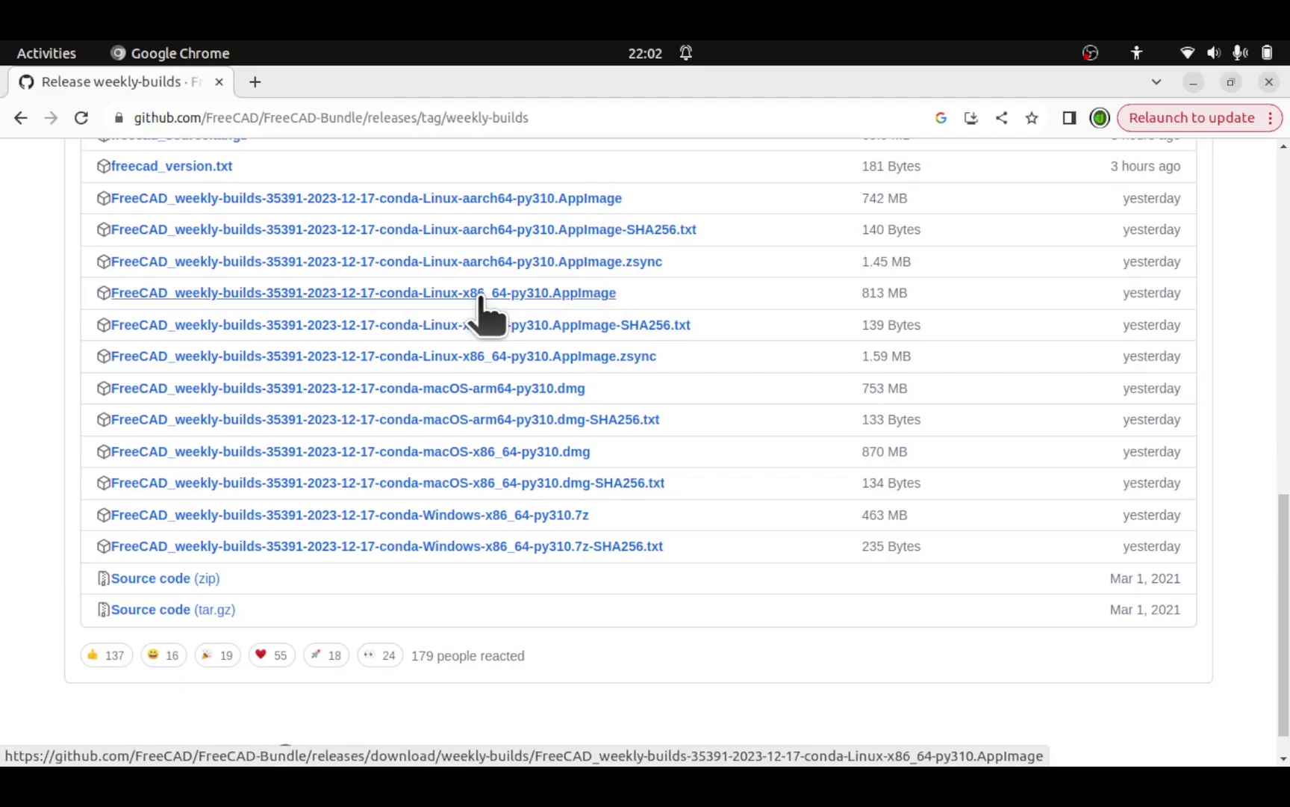
left_click(590, 293)
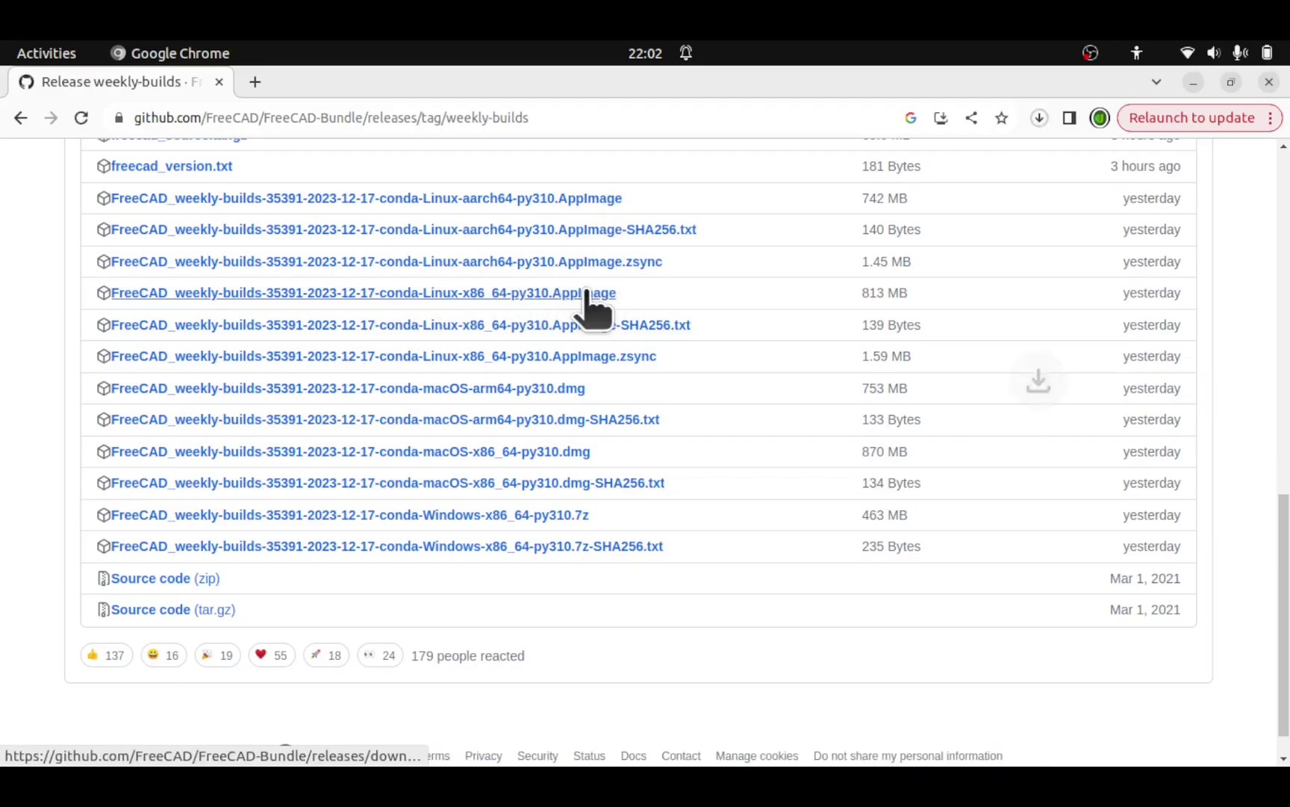
Show the downloaded Linux x86_64 AppImage in the Downloads folder, switching to the Files app.
left_click(1039, 118)
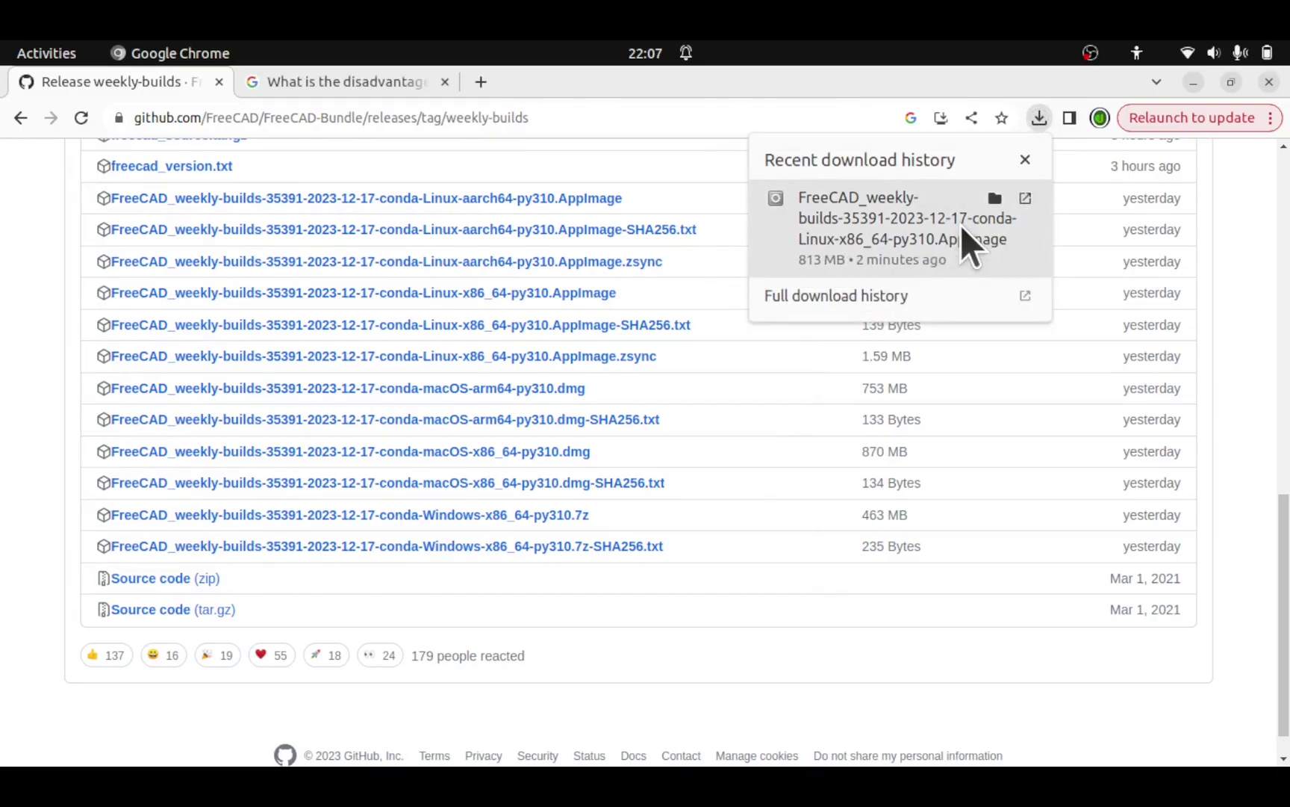
left_click(1002, 201)
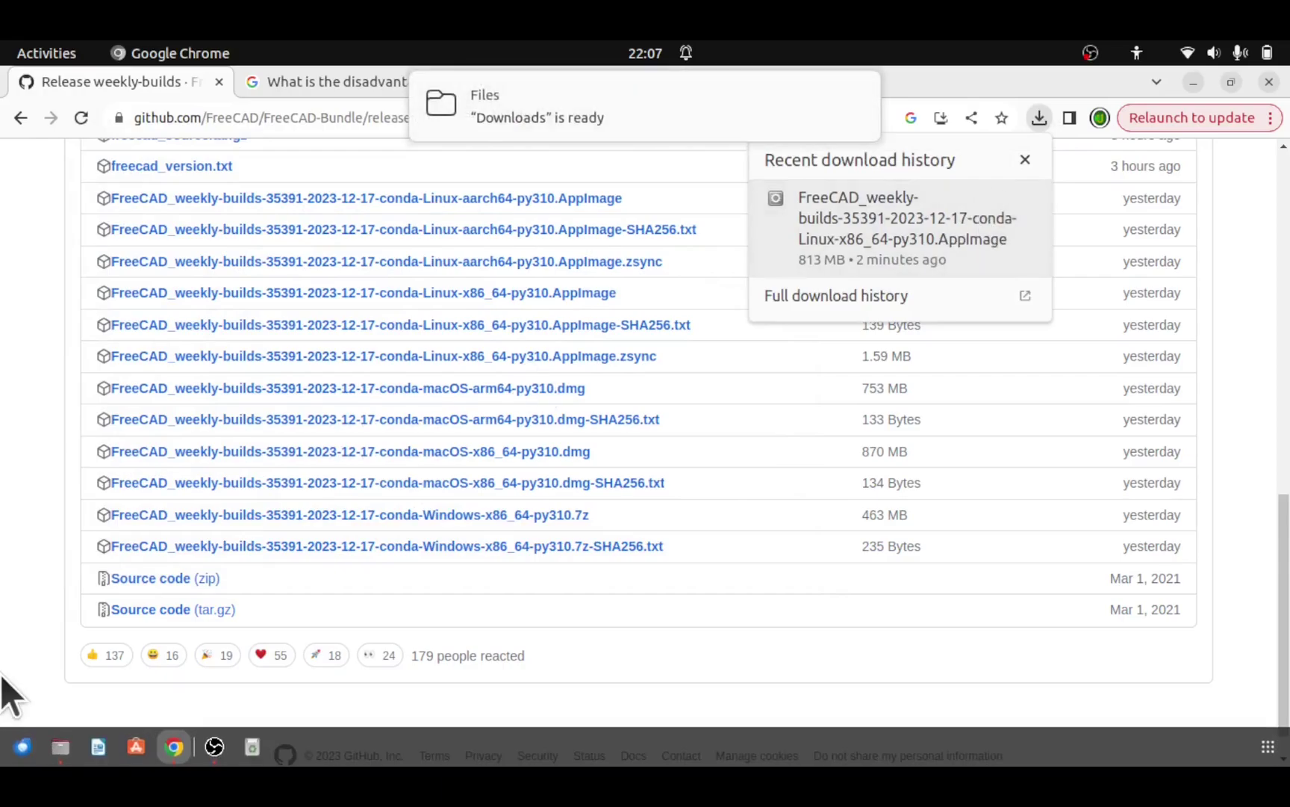
left_click(61, 748)
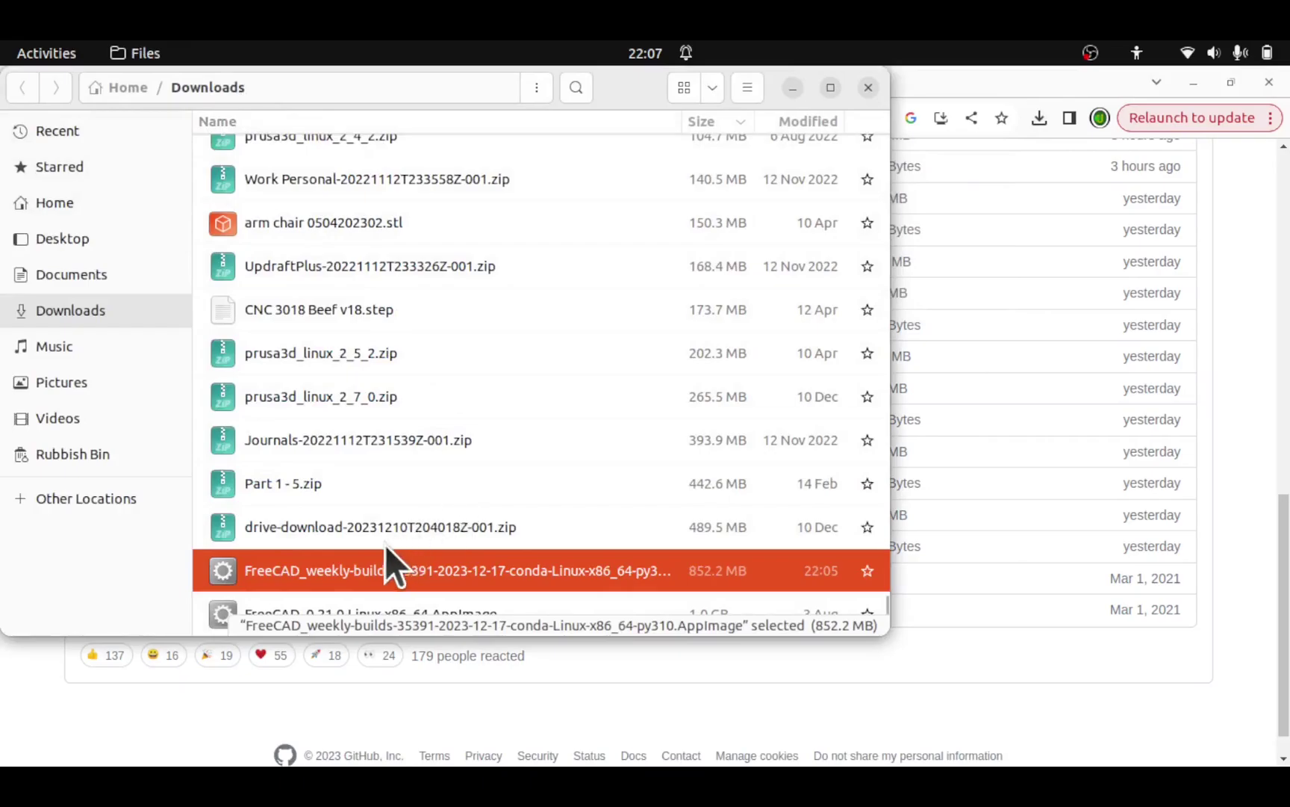
Check in the AppImage's file properties whether it is permitted to execute as a program.
right_click(447, 565)
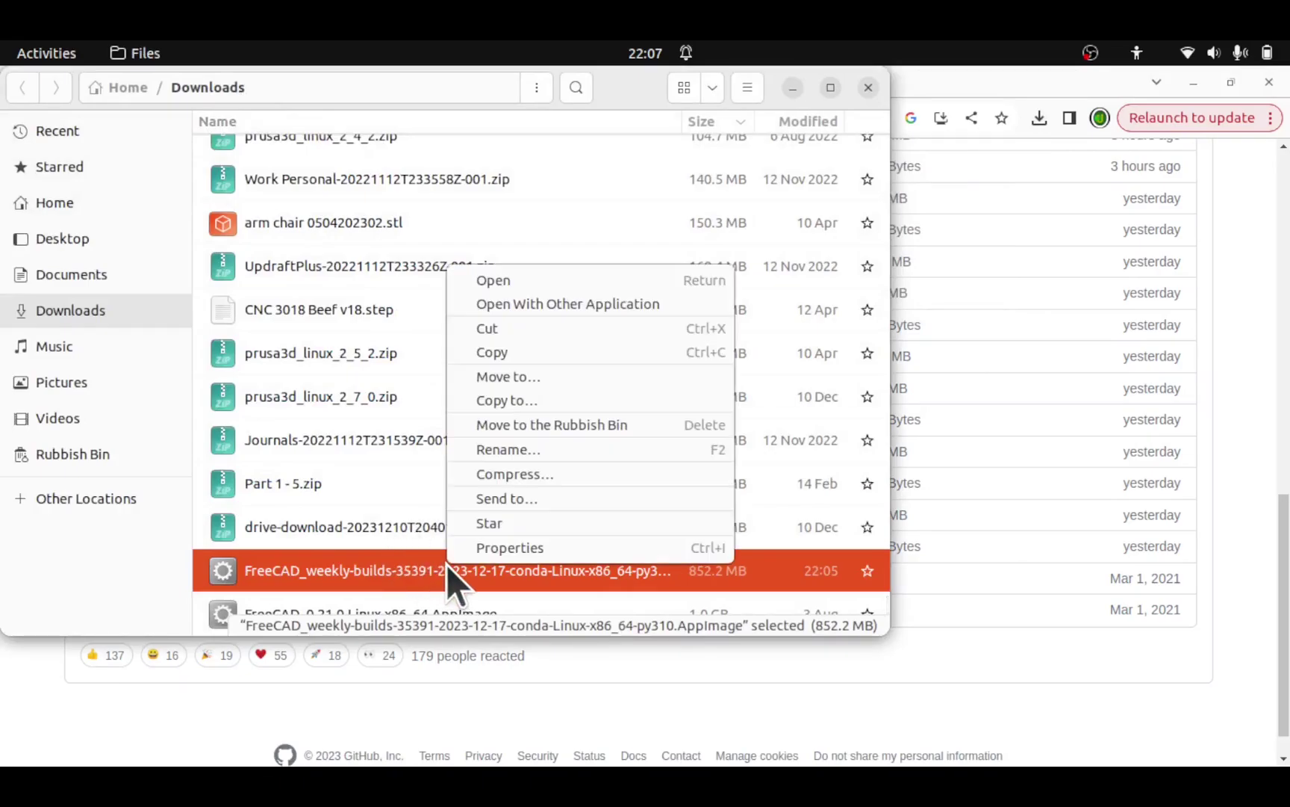
left_click(525, 554)
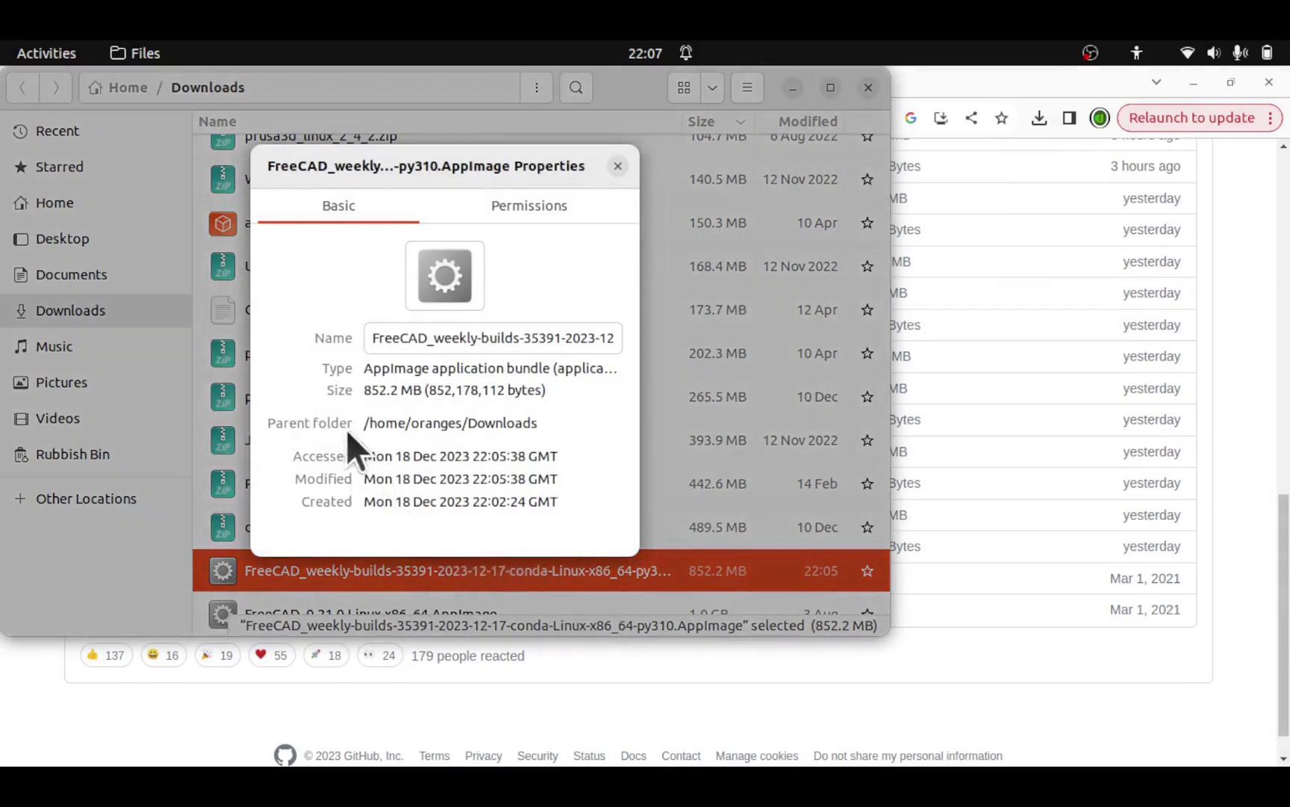
left_click(549, 212)
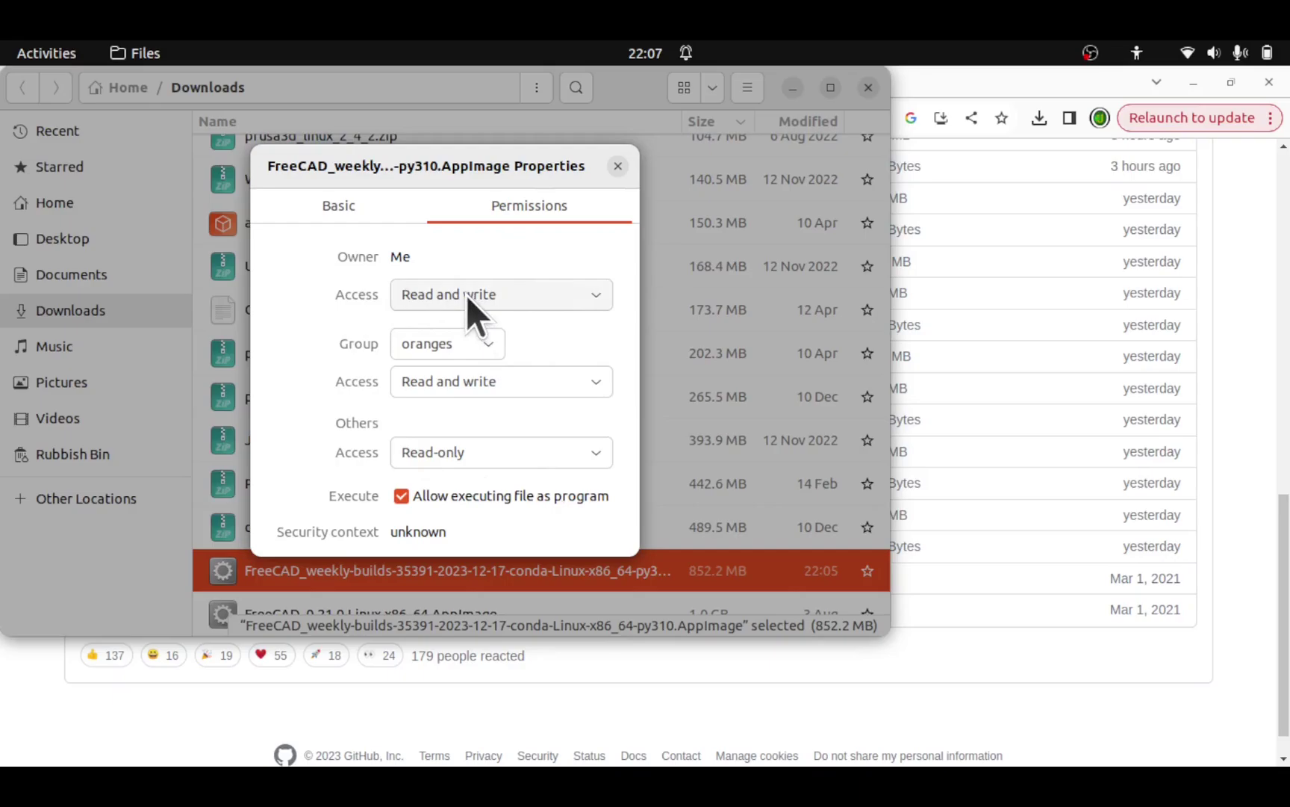
left_click(615, 165)
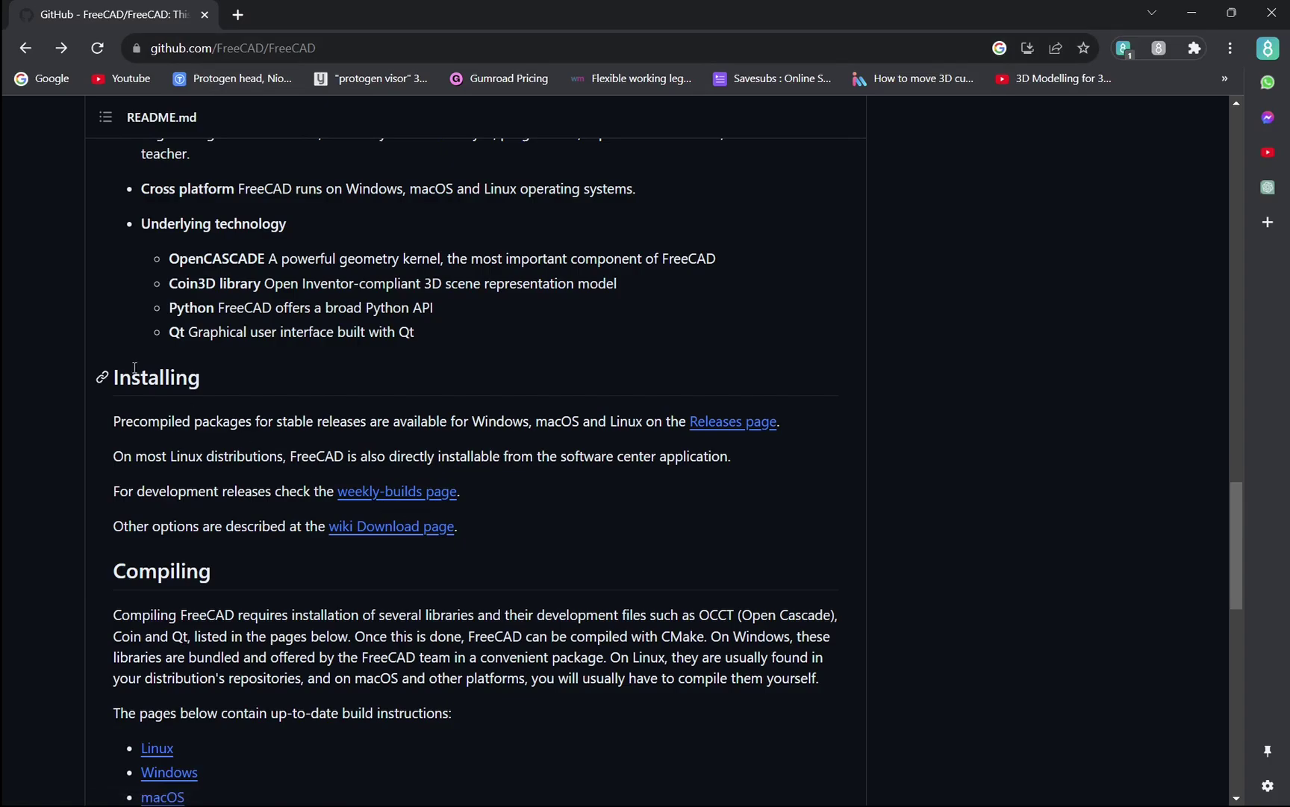
left_click(409, 495)
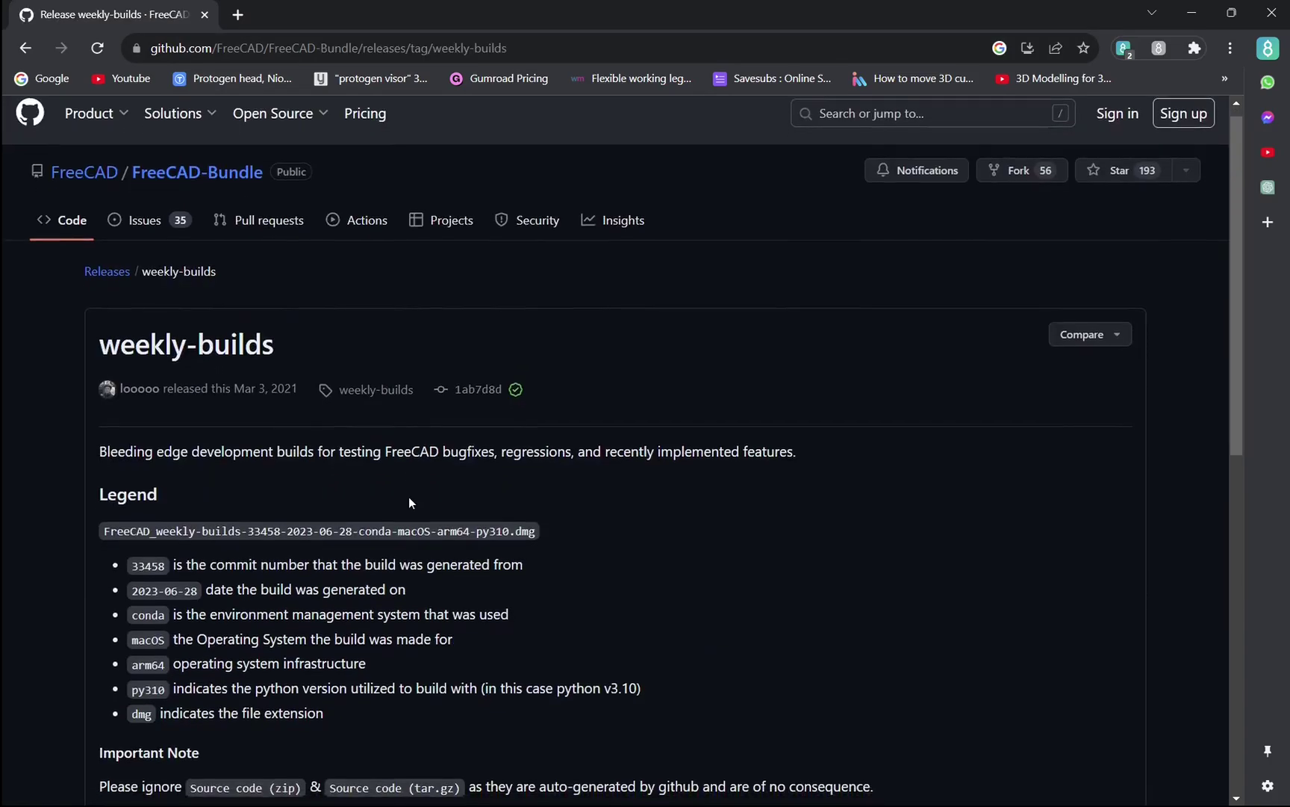
scroll(409, 497, "down", 5)
scroll(409, 502, "down", 5)
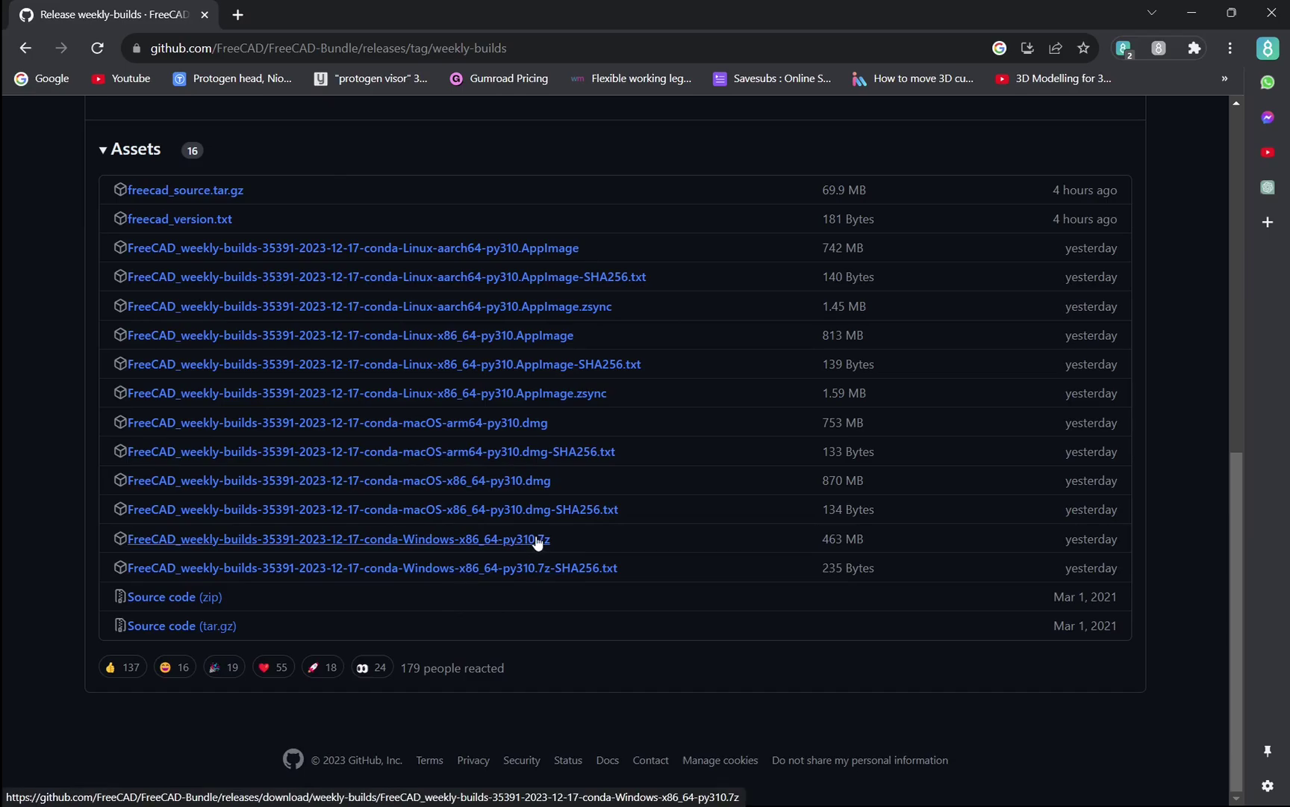
left_click(493, 543)
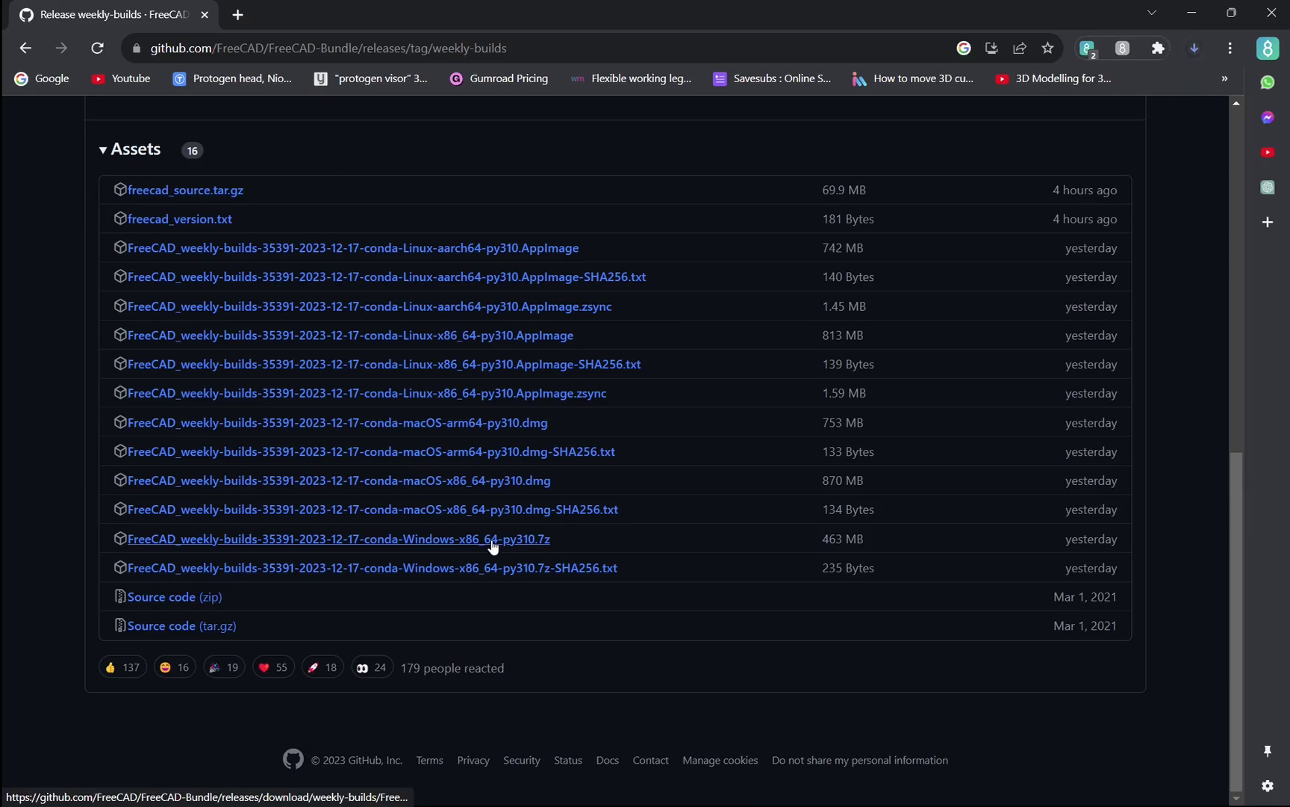
Review the 7-Zip website's download page, close it, and open the Downloads folder containing the downloaded Windows archive.
left_click(1193, 49)
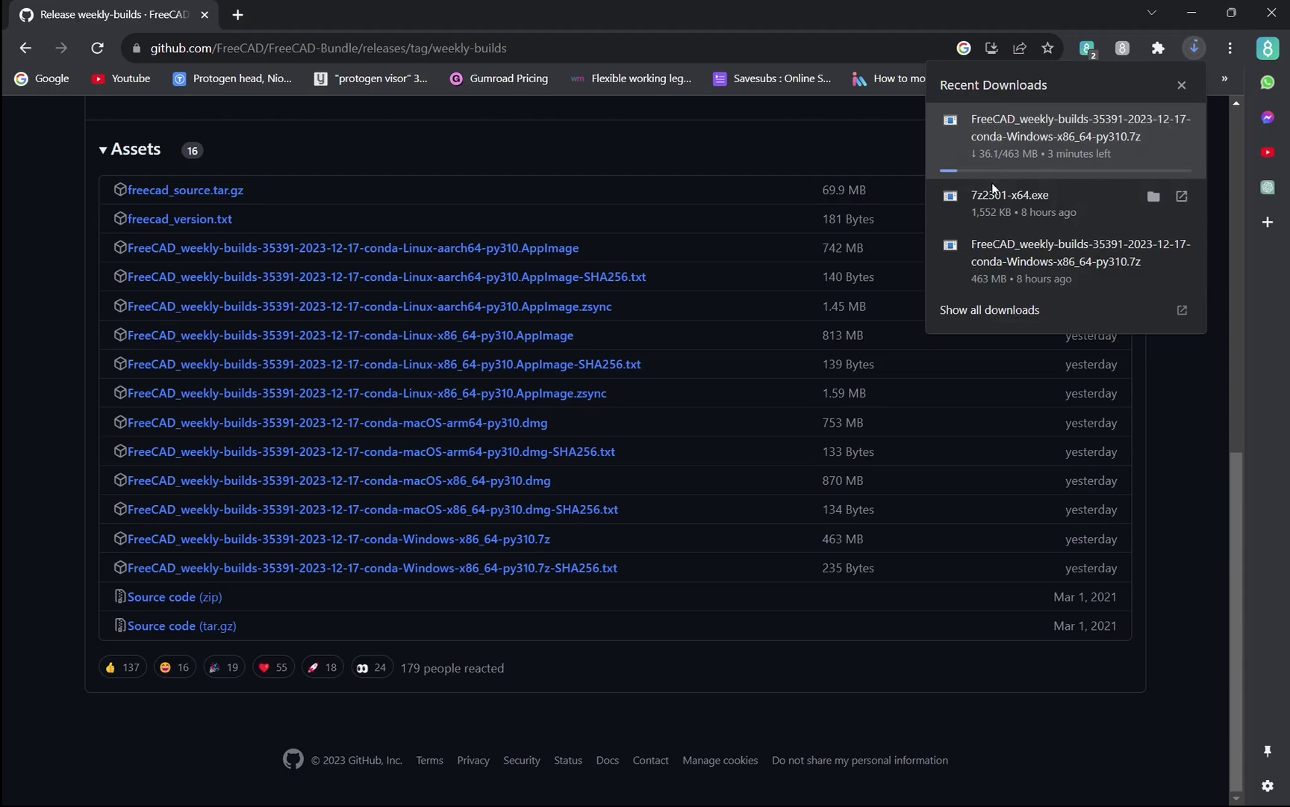
left_click(1026, 205)
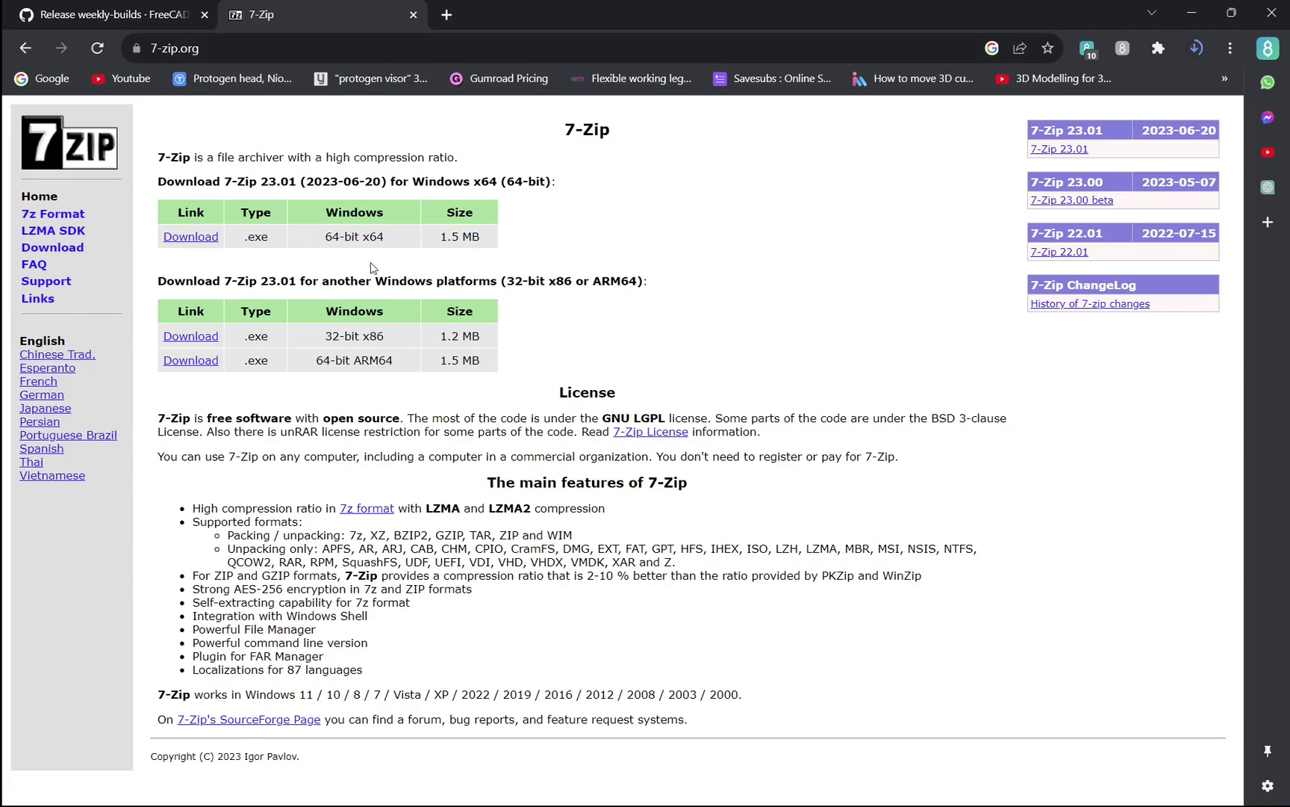
key("ctrl+w")
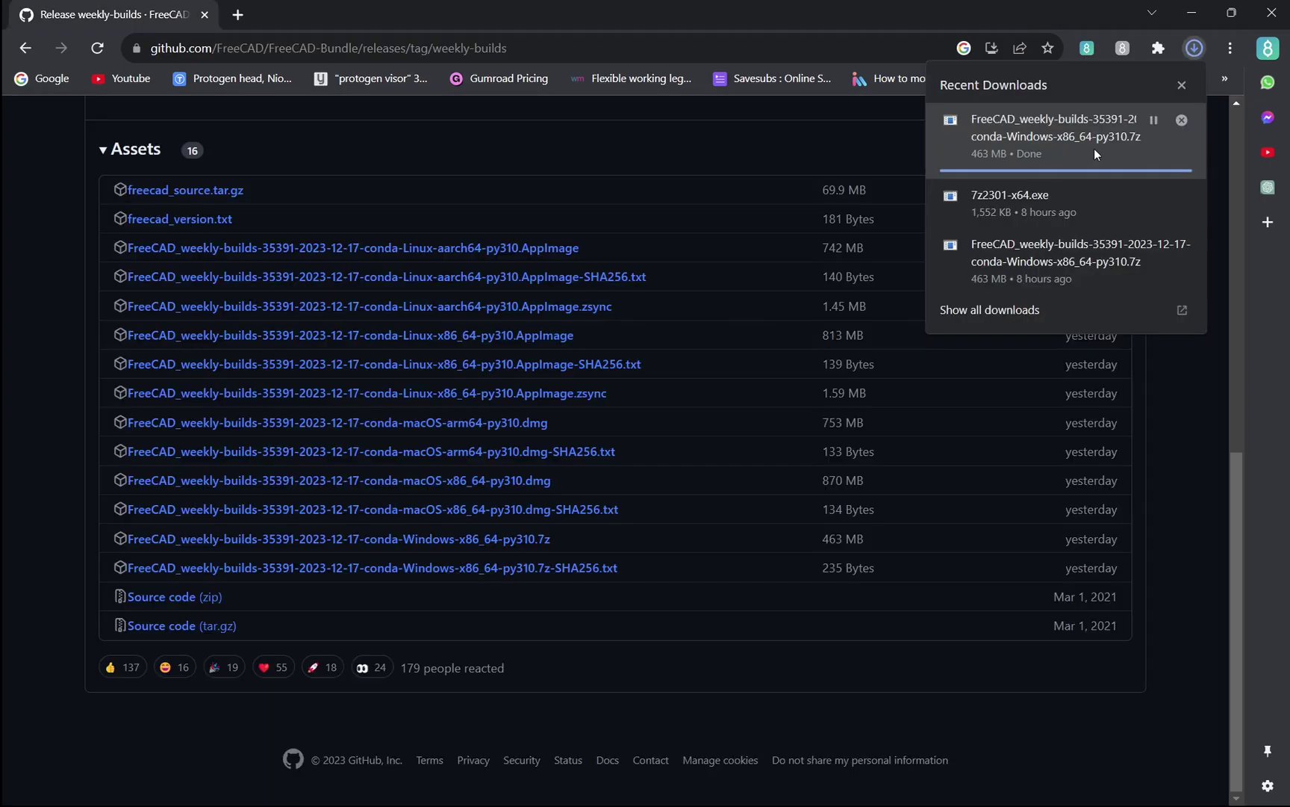
left_click(1063, 132)
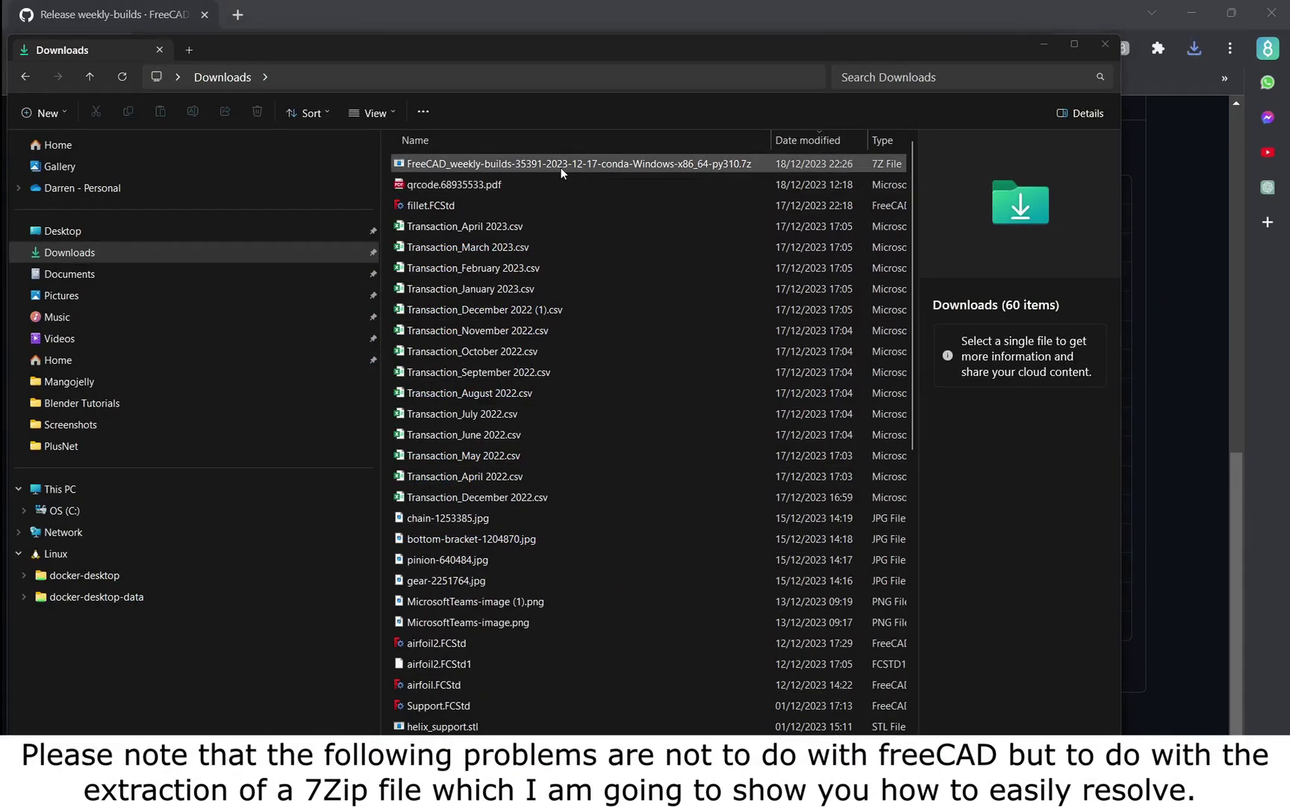
Try to extract the downloaded Windows weekly-build .7z archive into its default destination folder using Windows' built-in extraction.
left_click(561, 167)
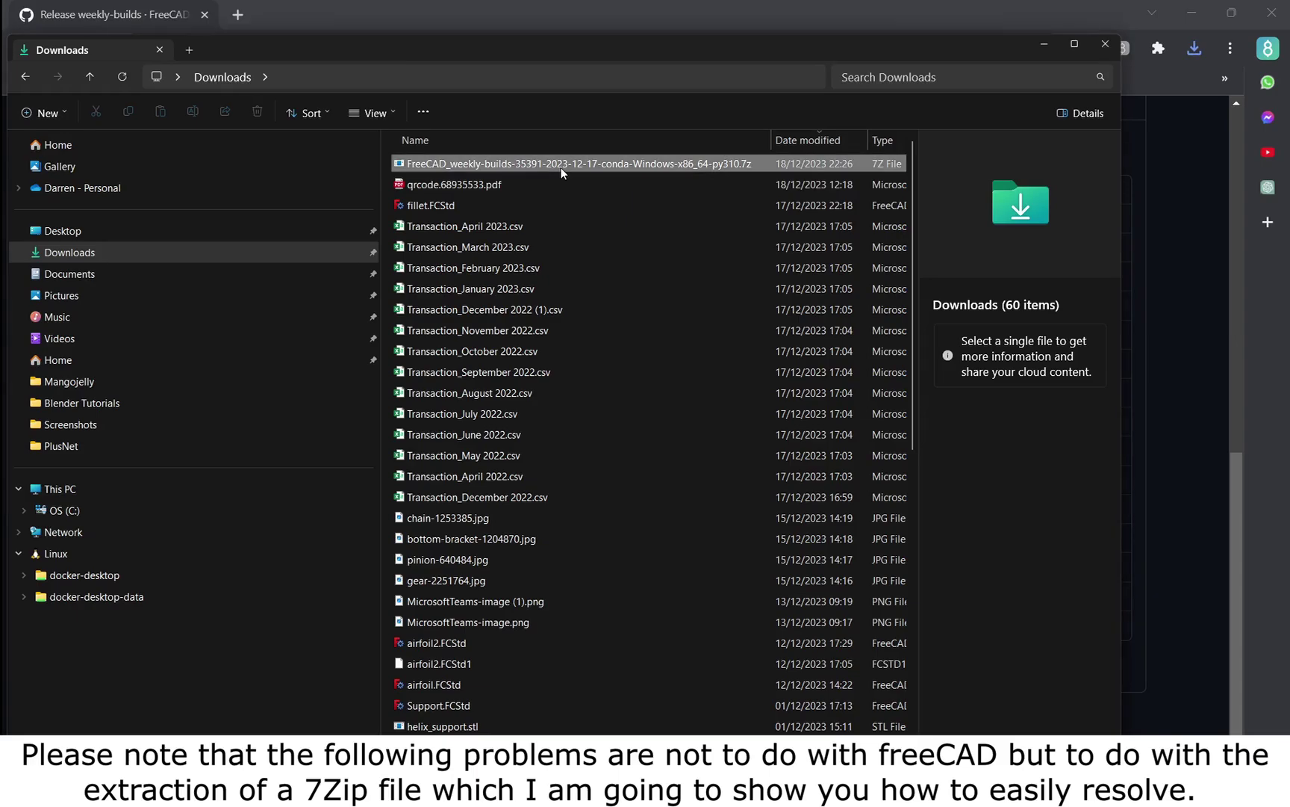
right_click(561, 167)
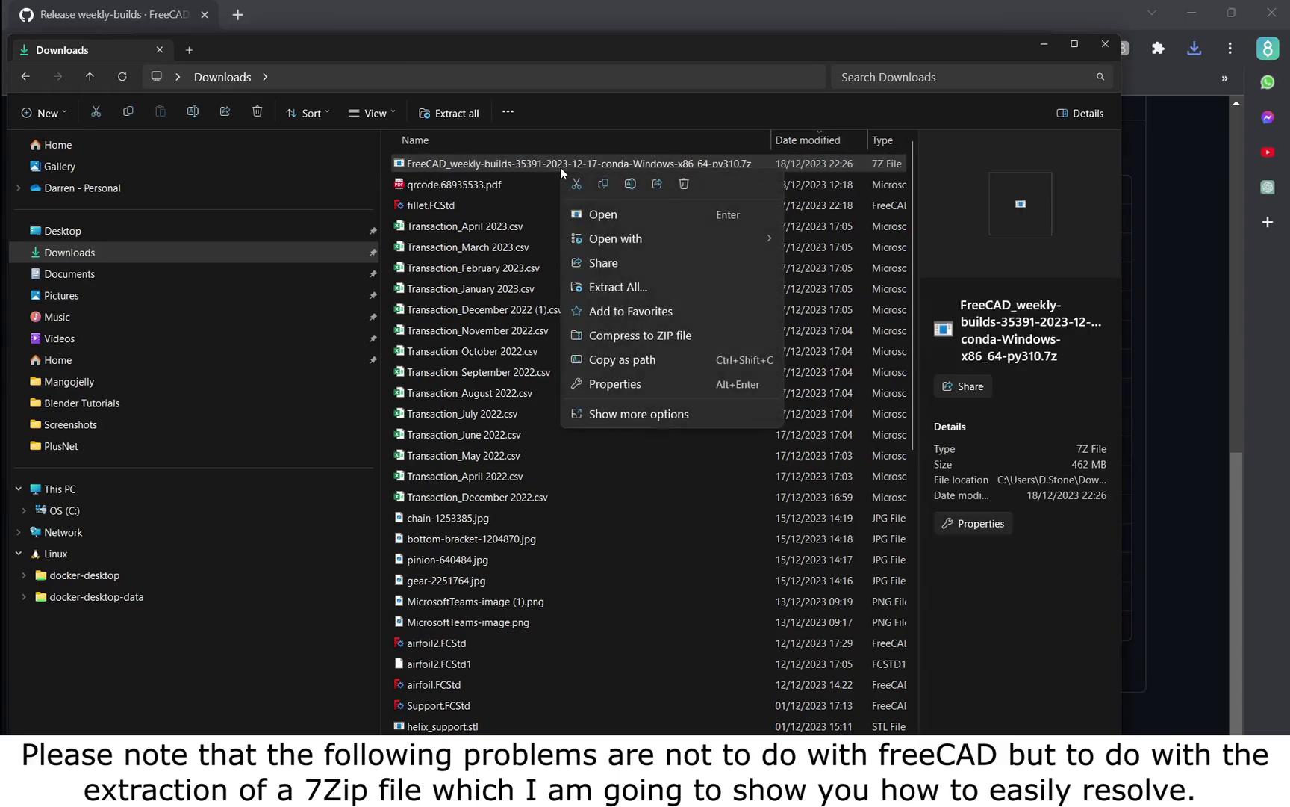
left_click(682, 289)
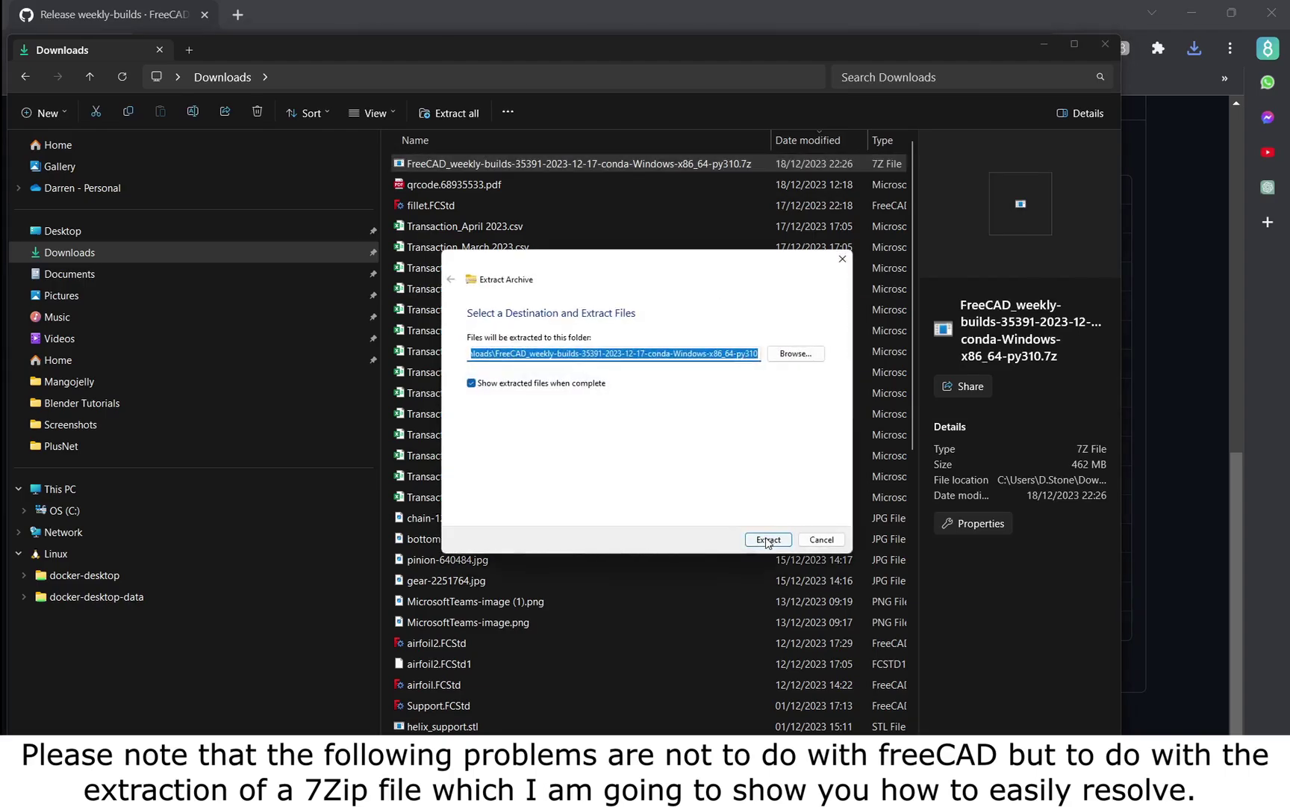
left_click(768, 540)
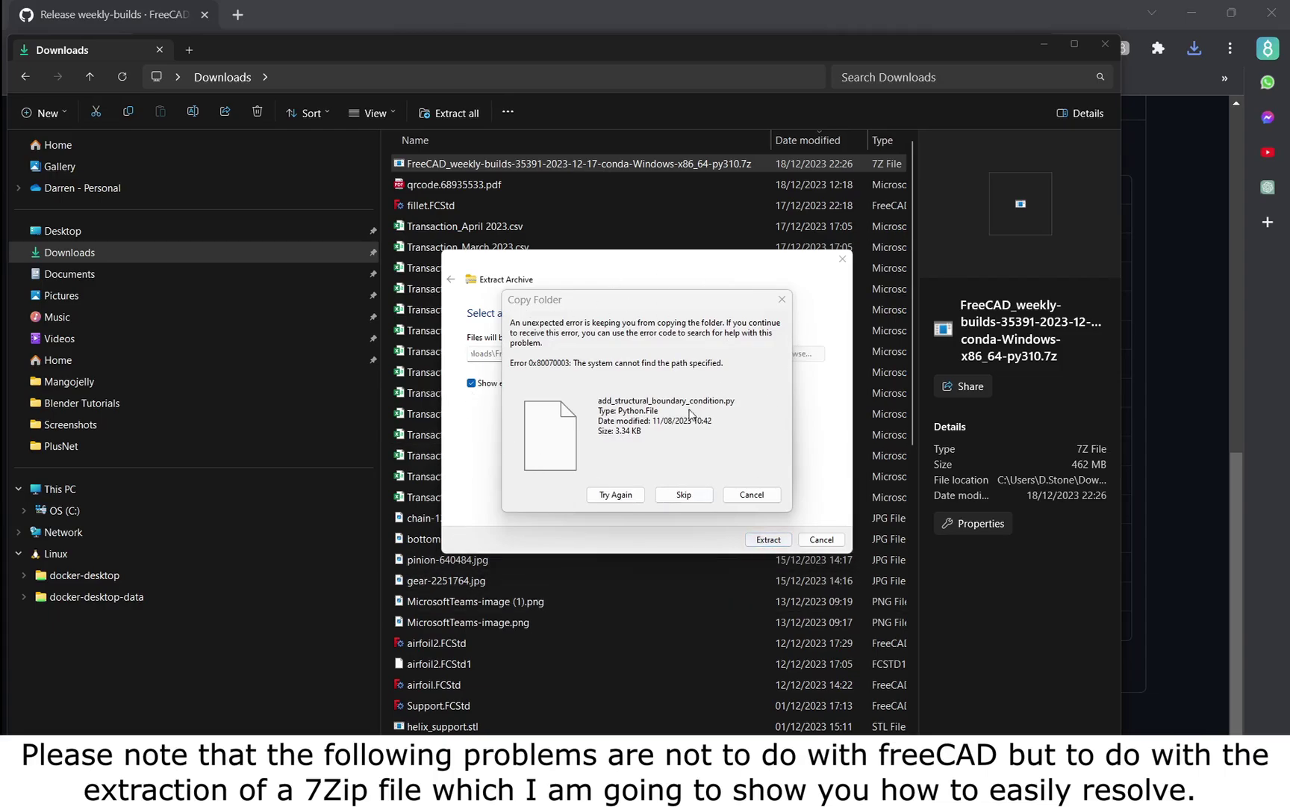
left_click(752, 494)
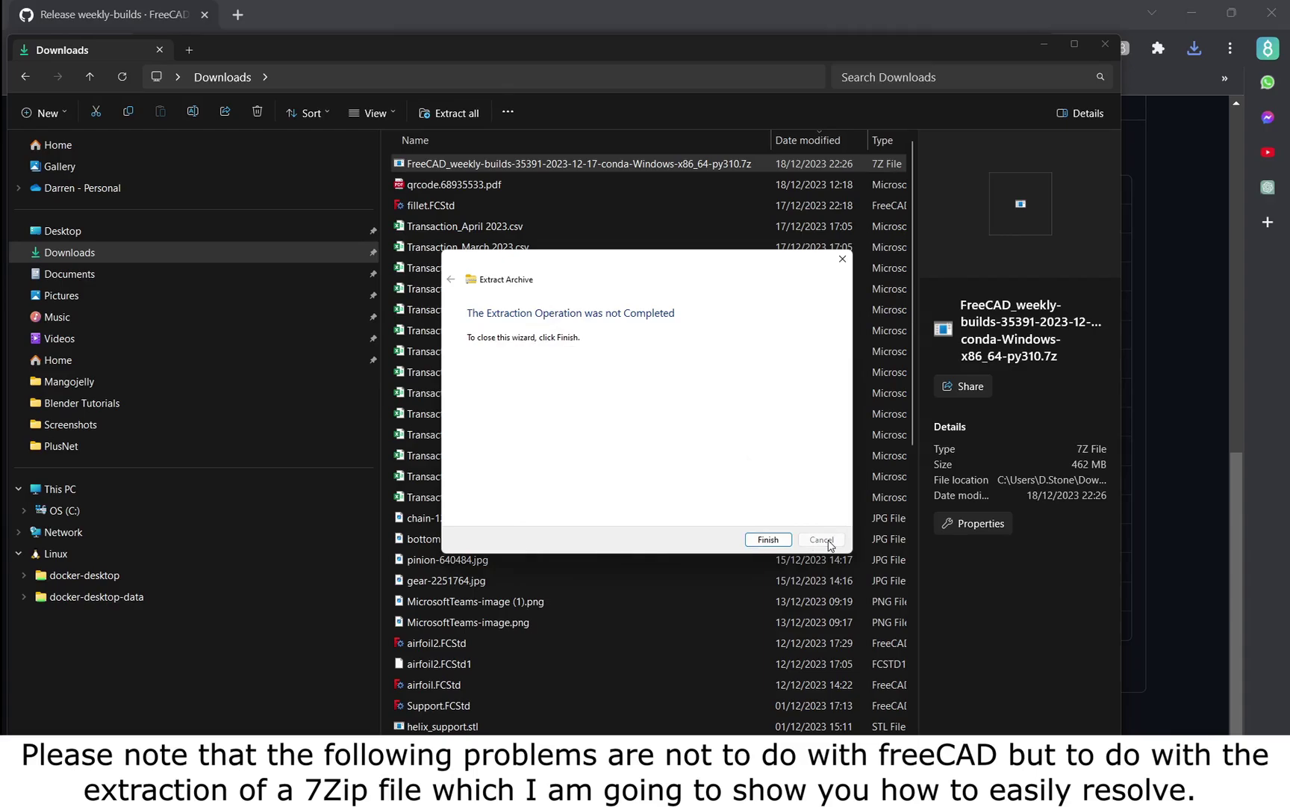
left_click(784, 540)
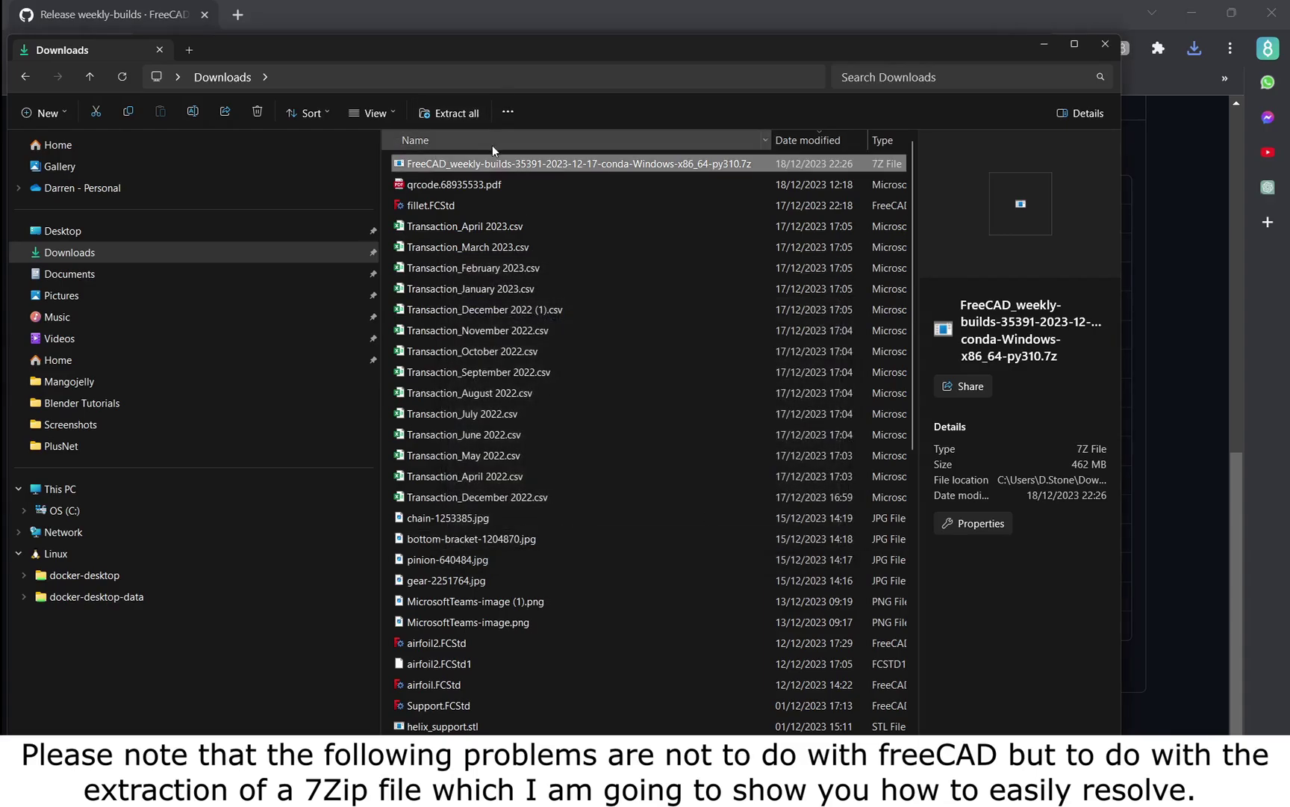
Rename the downloaded Windows weekly-build archive as fc3d.7z.
right_click(496, 165)
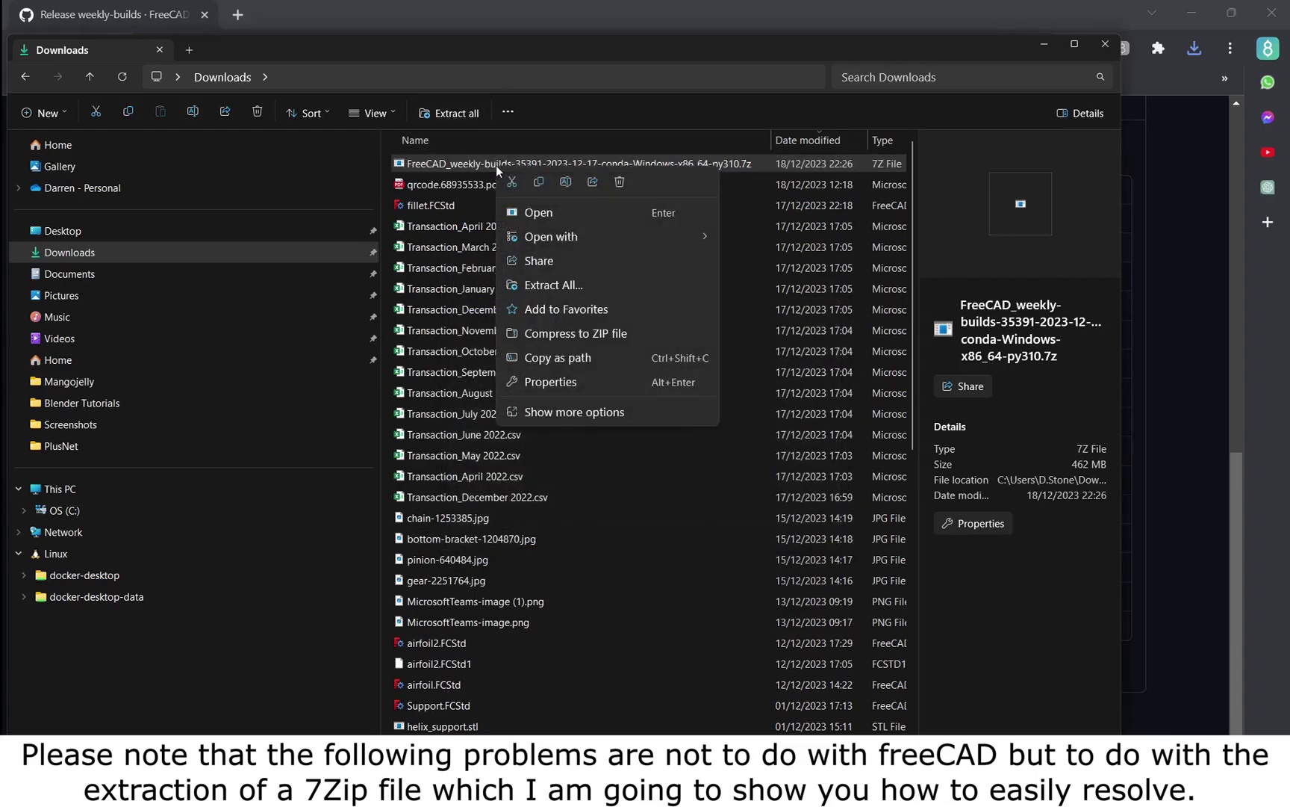
left_click(572, 183)
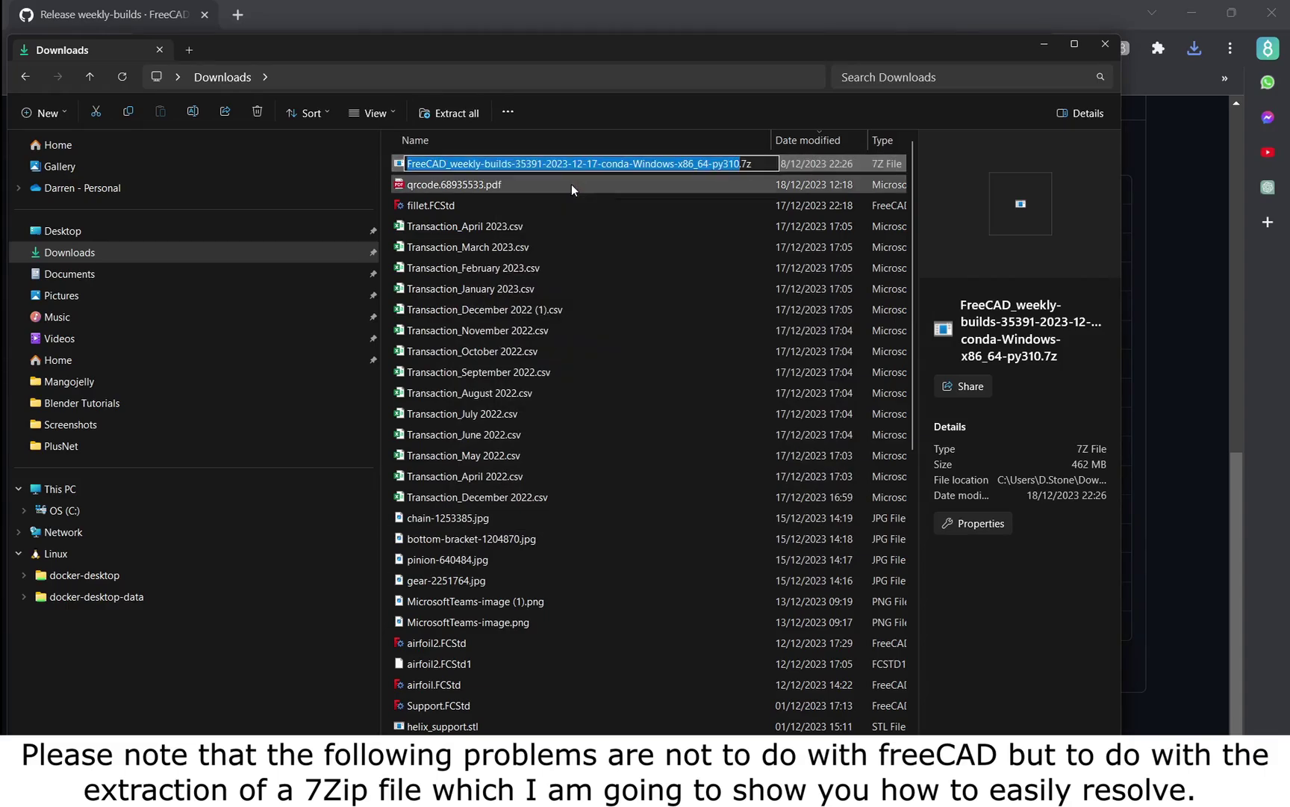
type("fc3d")
key("Return")
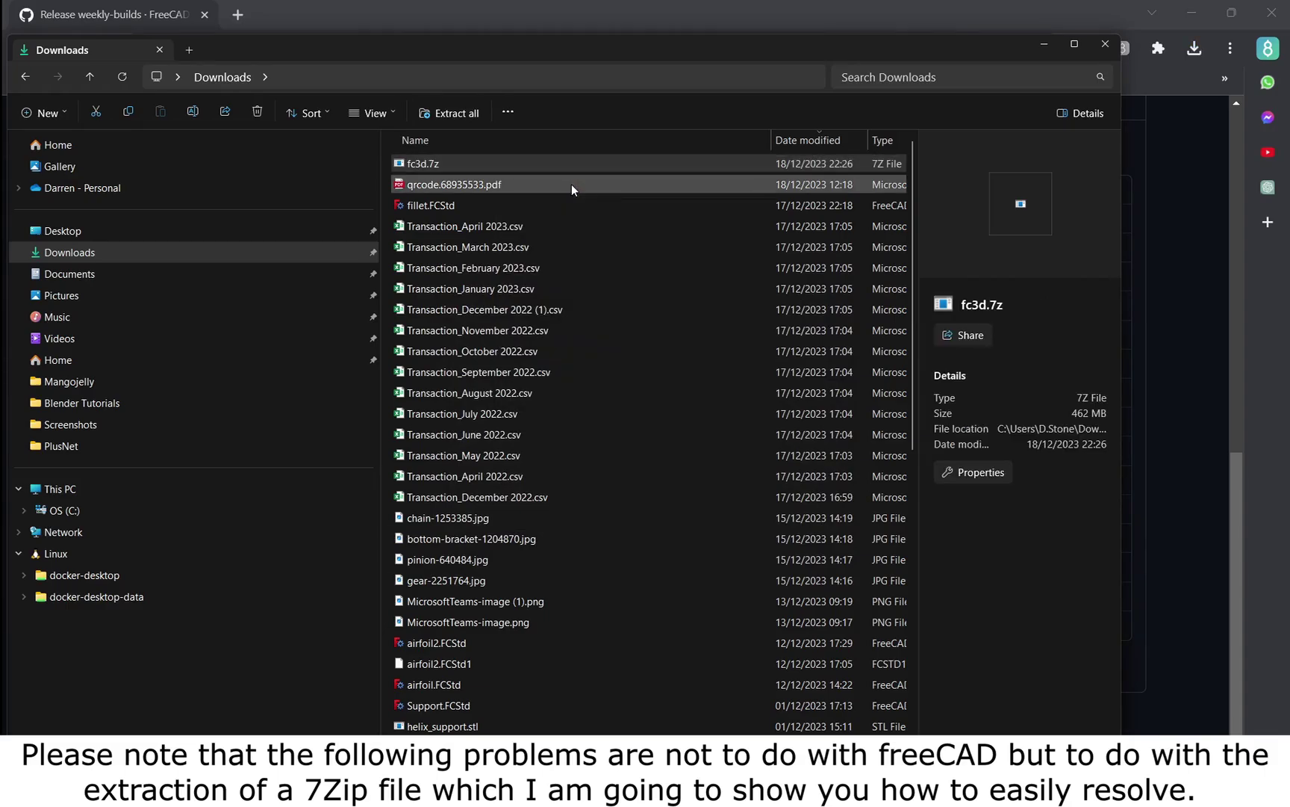
Try to extract fc3d.7z into the default fc3d folder using Windows' built-in extraction, and close the wizard.
right_click(424, 163)
left_click(530, 288)
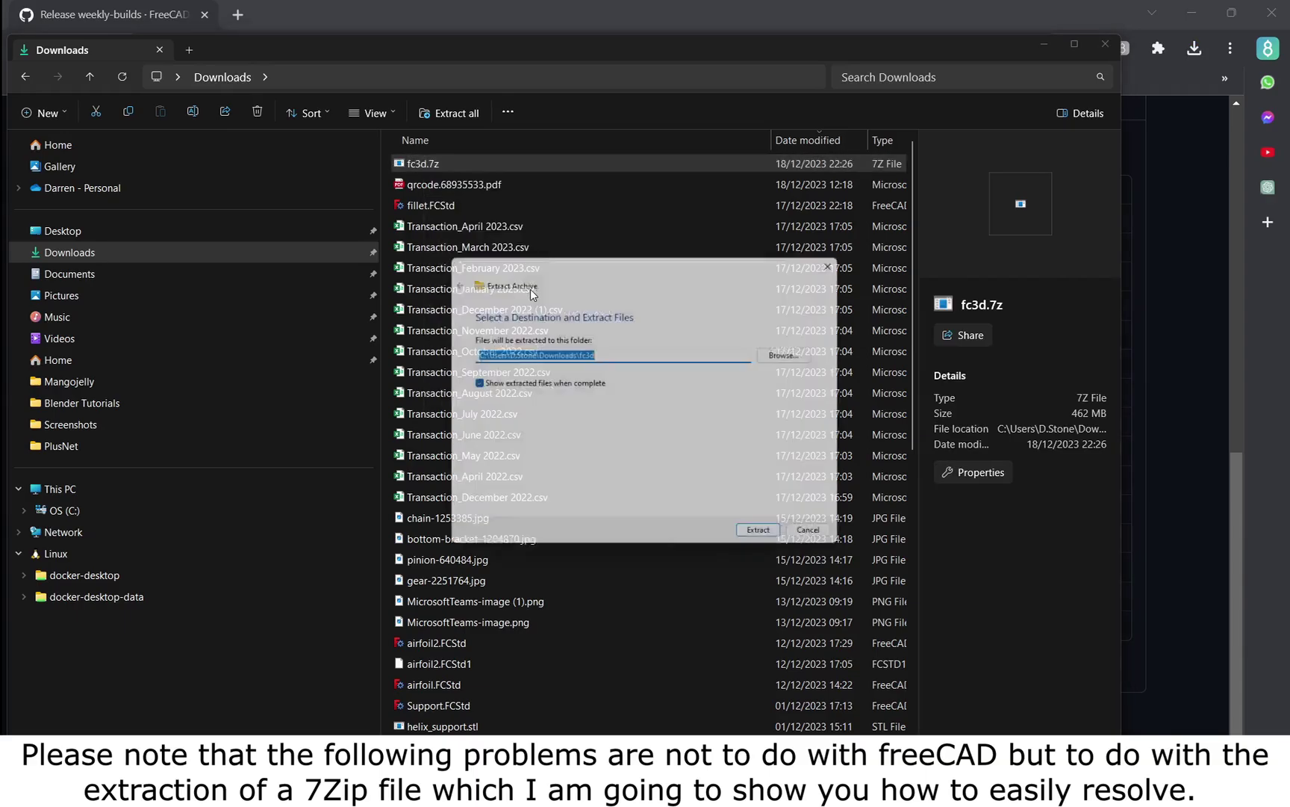
left_click(765, 542)
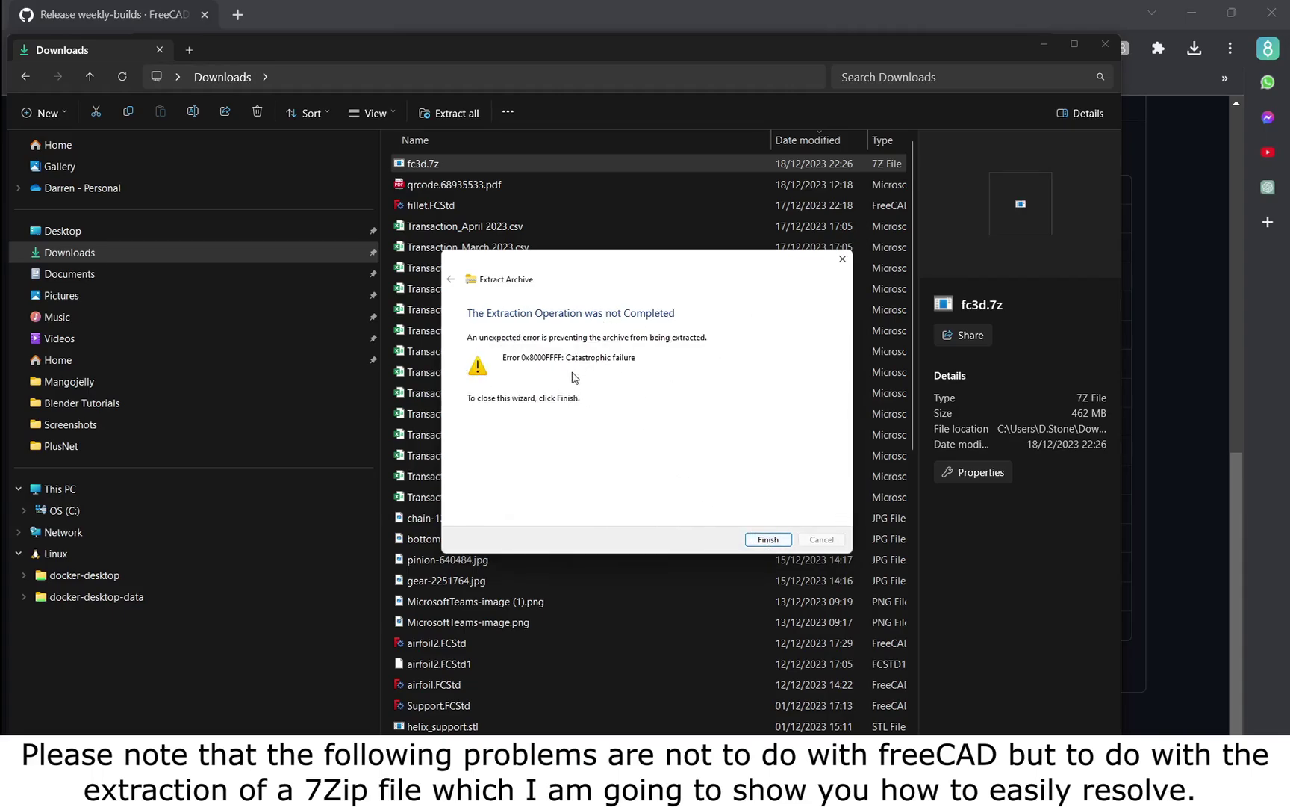
left_click(843, 260)
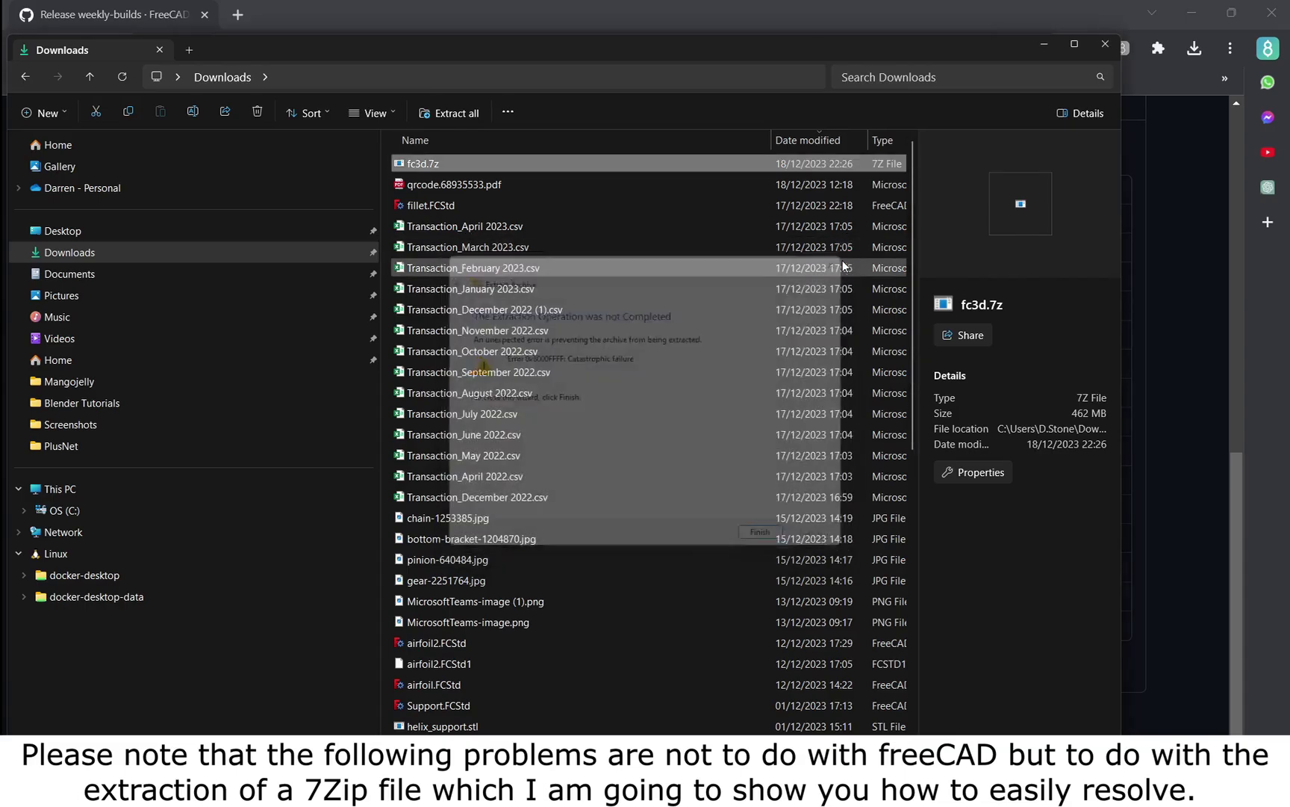
Switch to 7-Zip File Manager, extract fc3d.7z into an fc3d subfolder of Downloads with full pathnames, and close the program.
key("super")
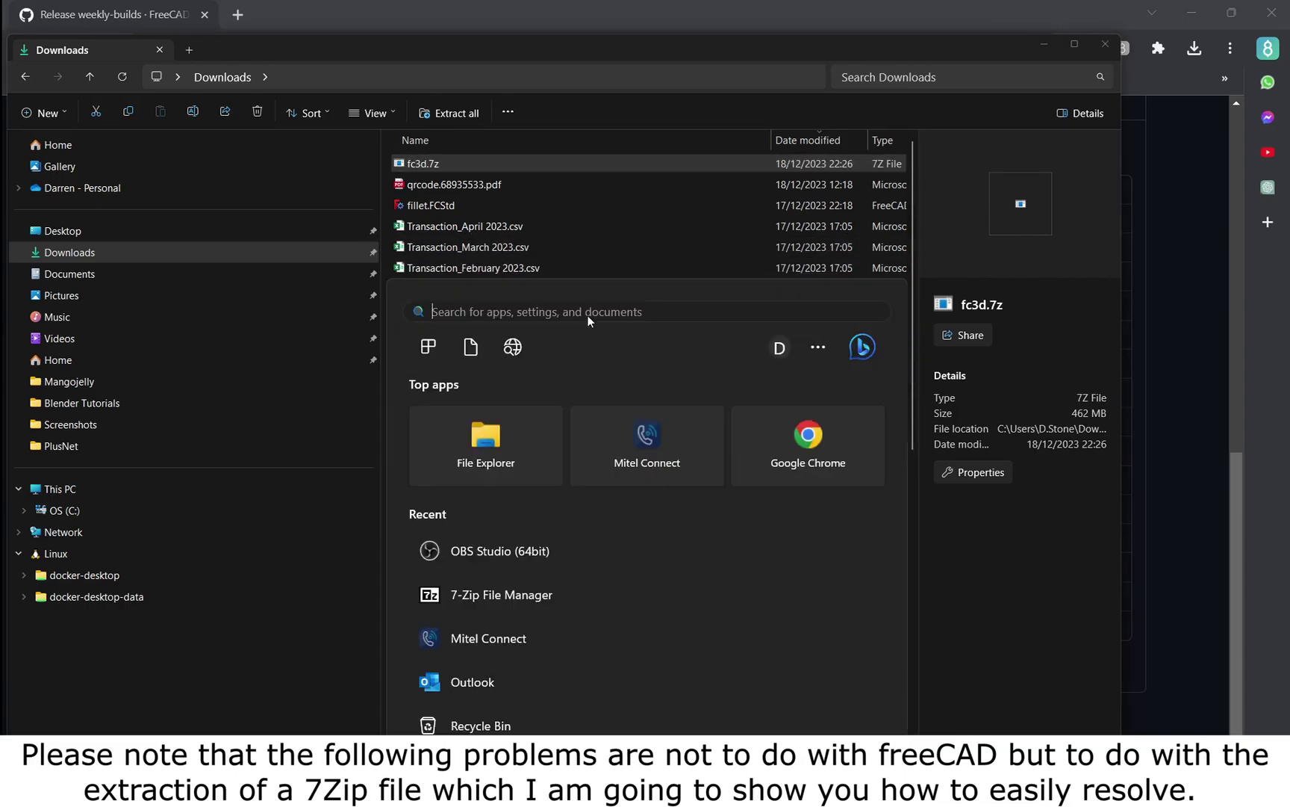
type("7z")
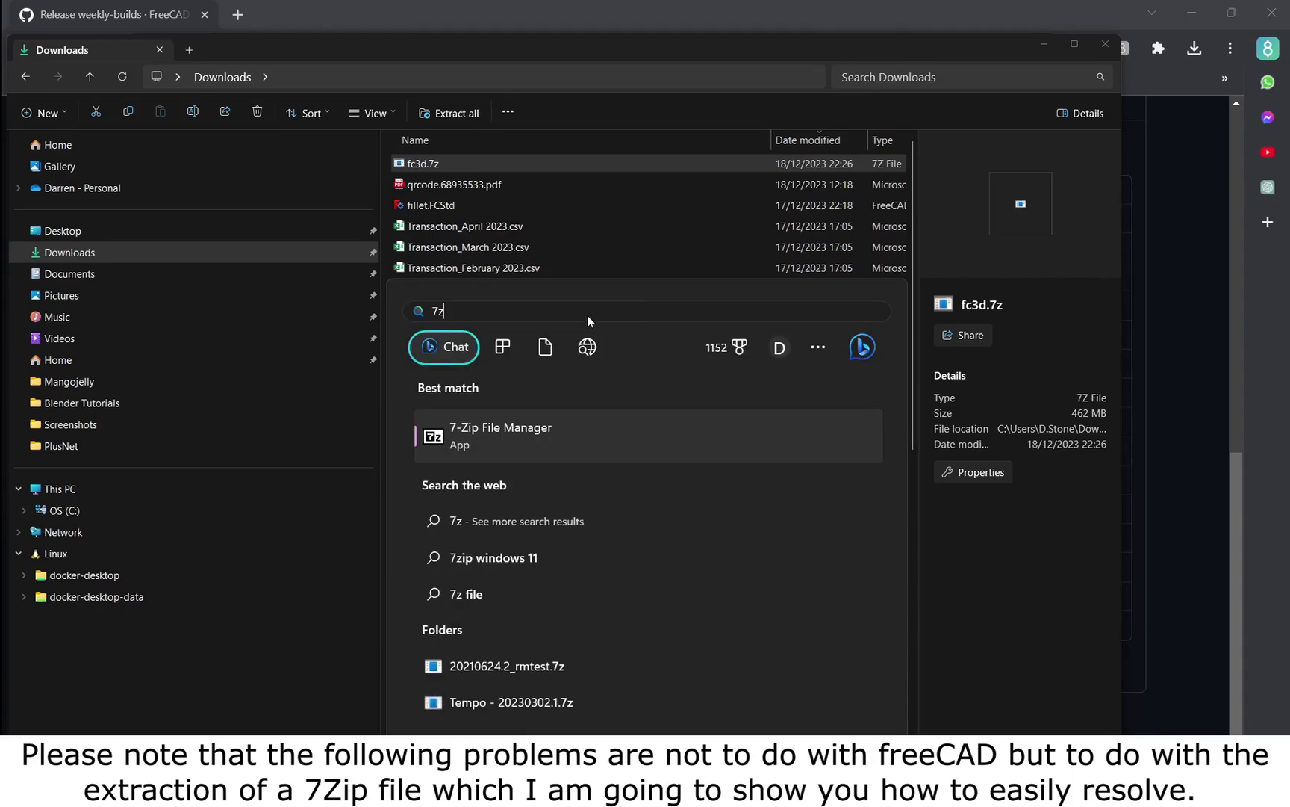
left_click(515, 440)
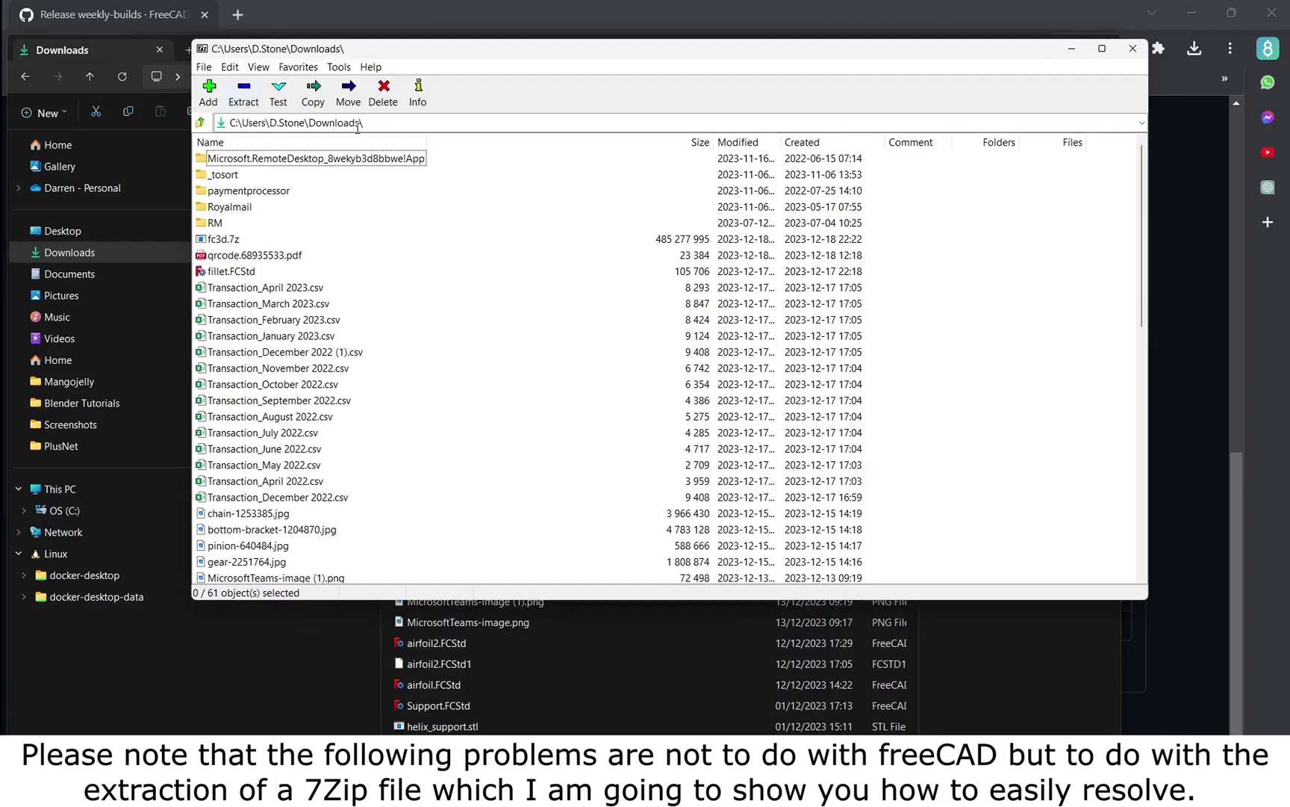
left_click(238, 243)
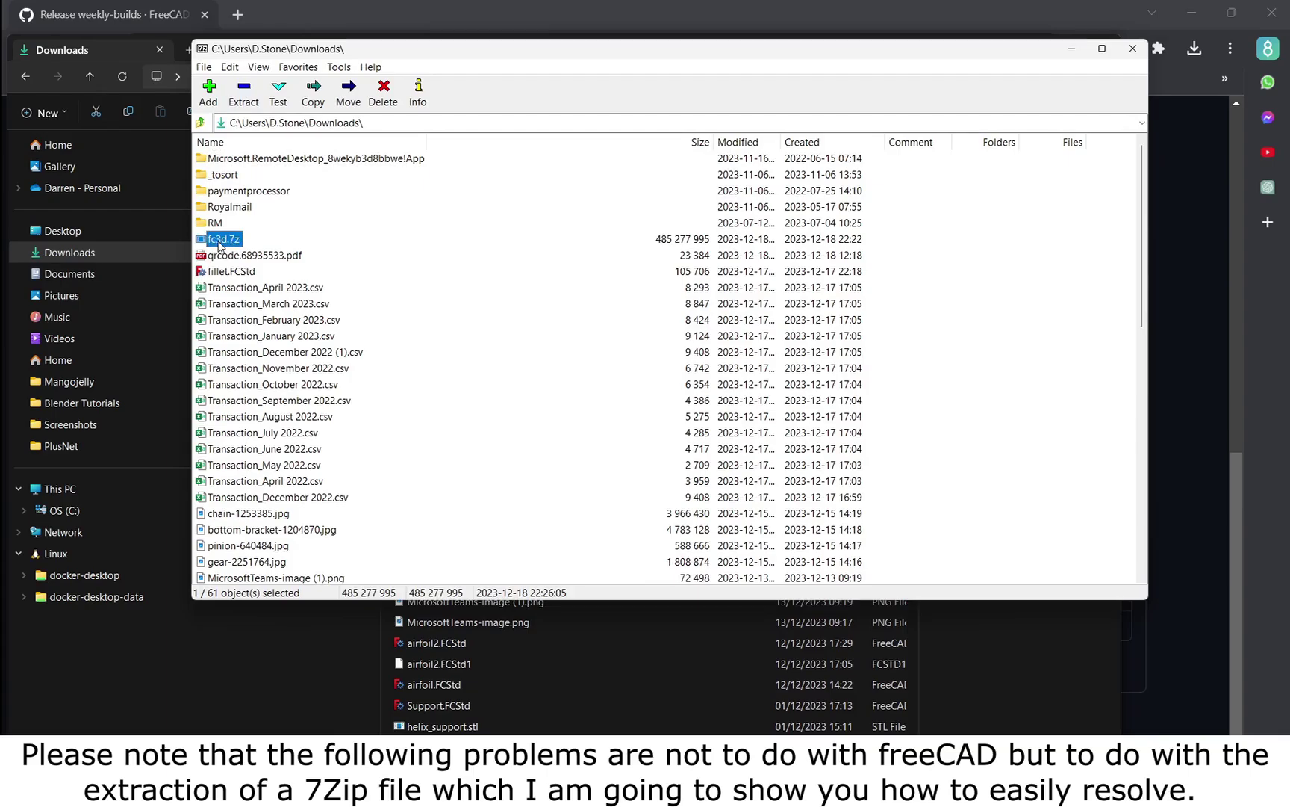
left_click(246, 95)
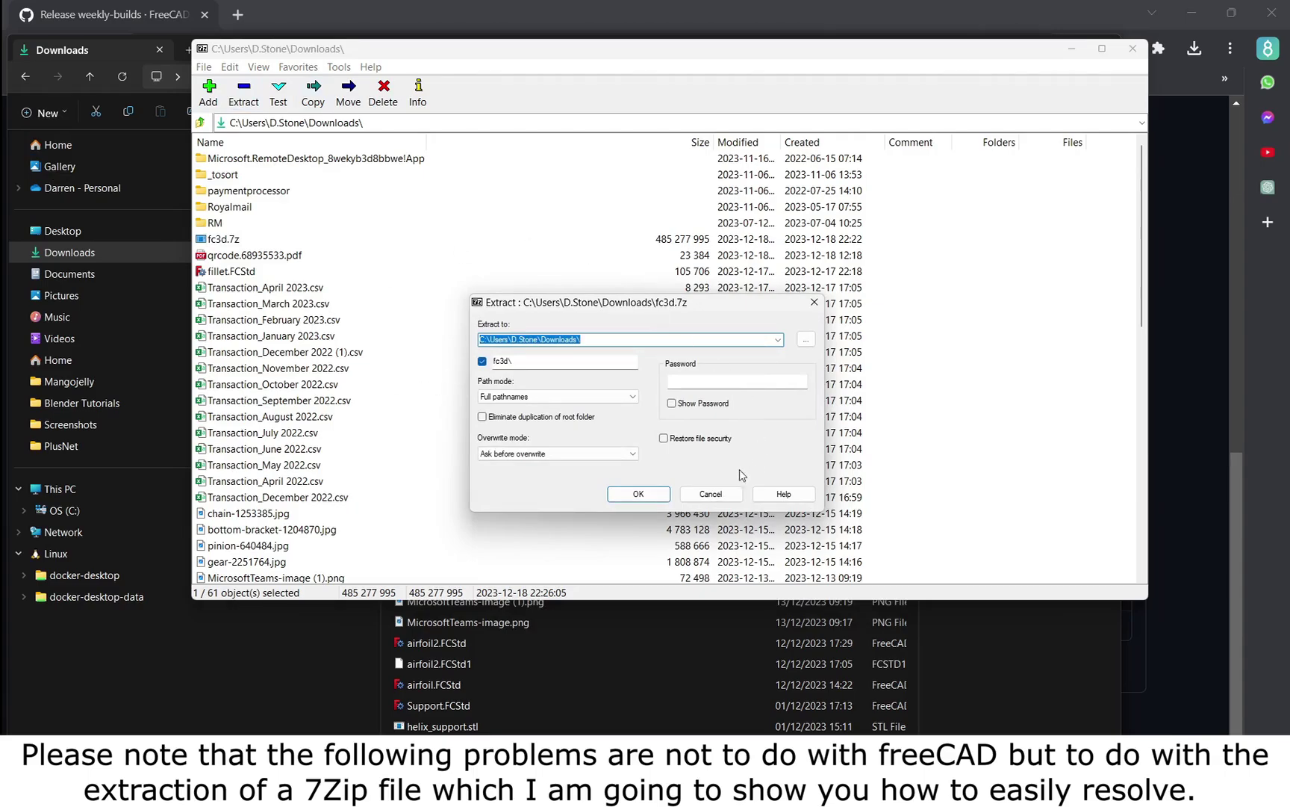
left_click(640, 494)
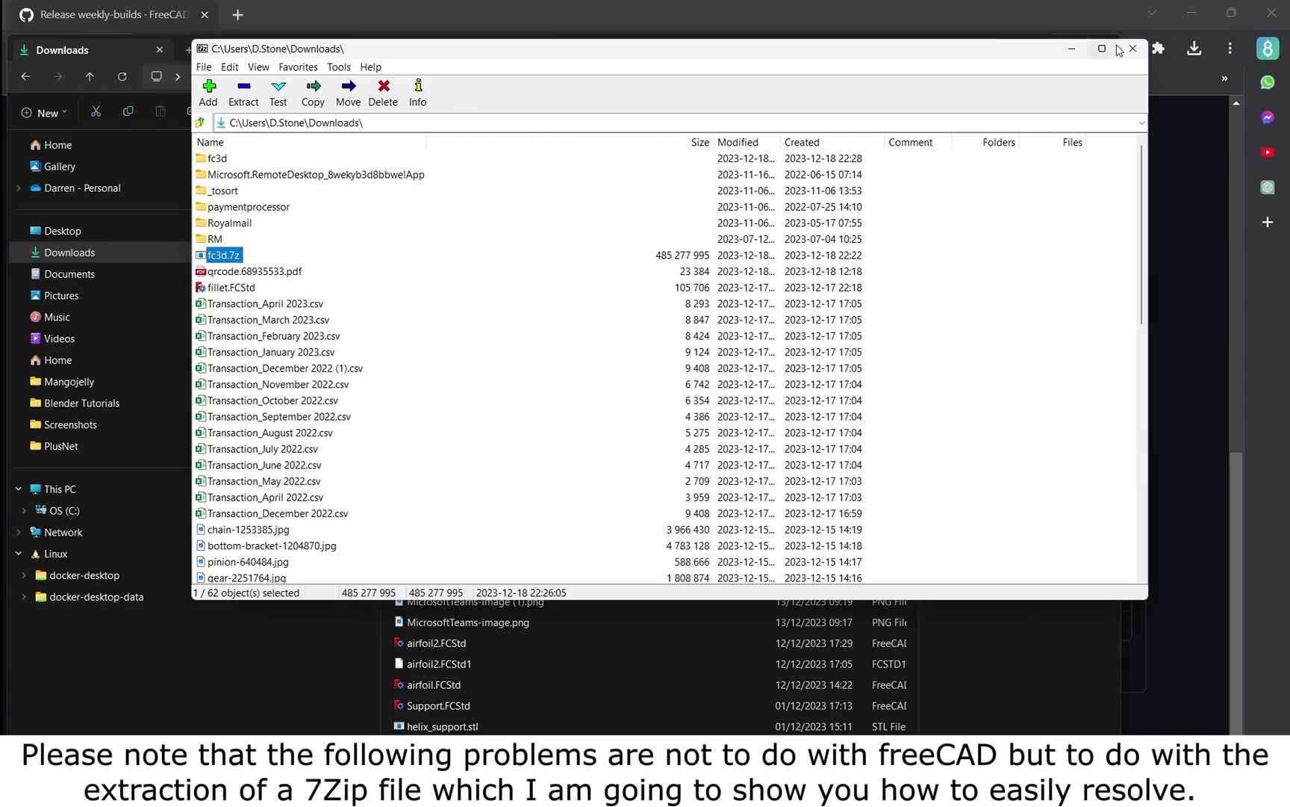
left_click(1133, 48)
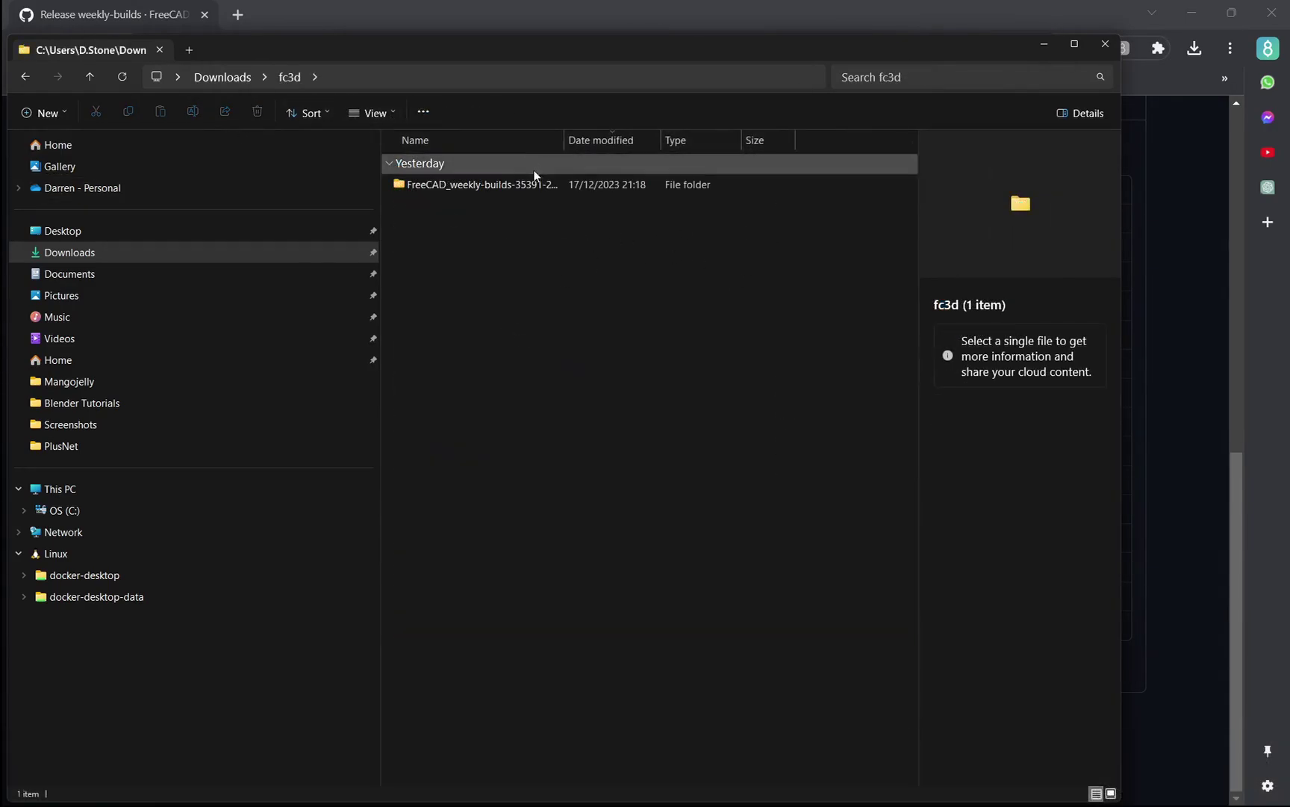
Launch freecad.exe from the bin folder of the extracted FreeCAD weekly build inside fc3d.
left_click(483, 181)
double_click(483, 184)
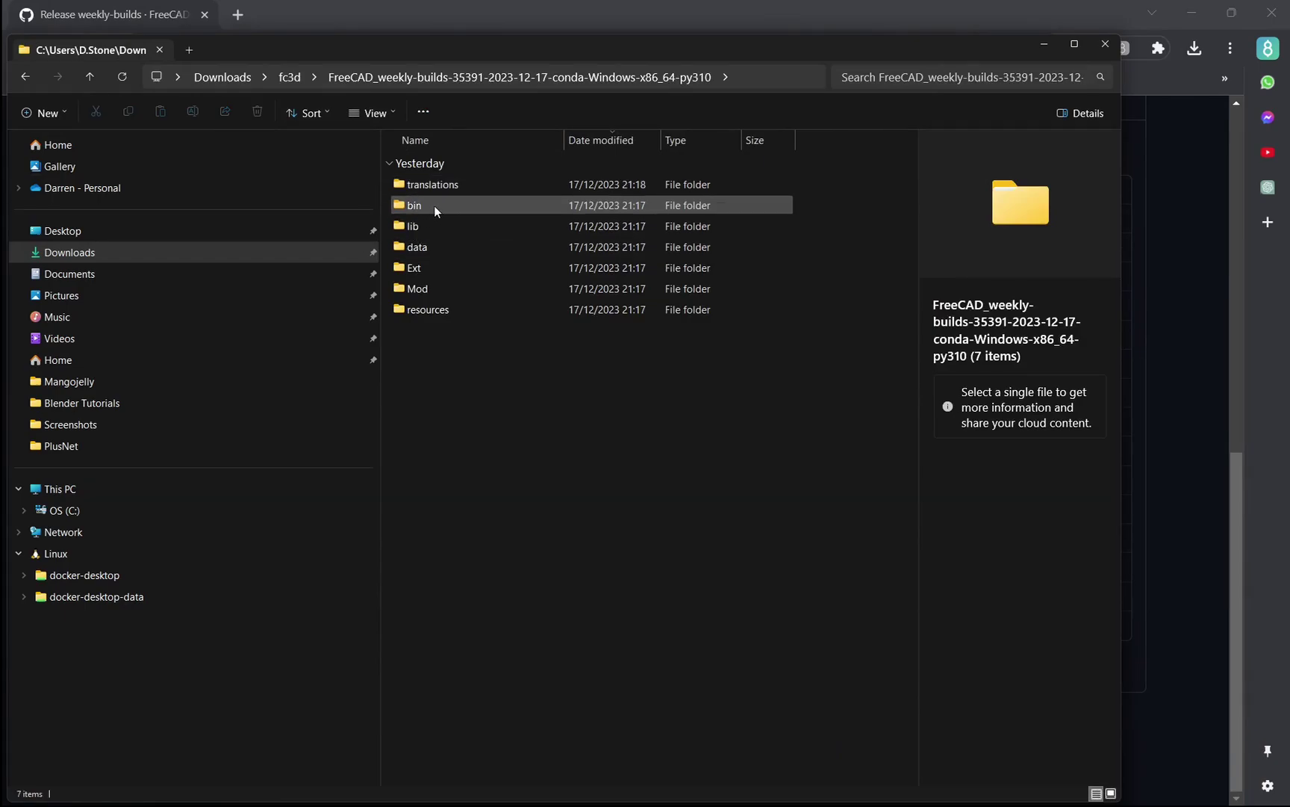
mouse_move(425, 209)
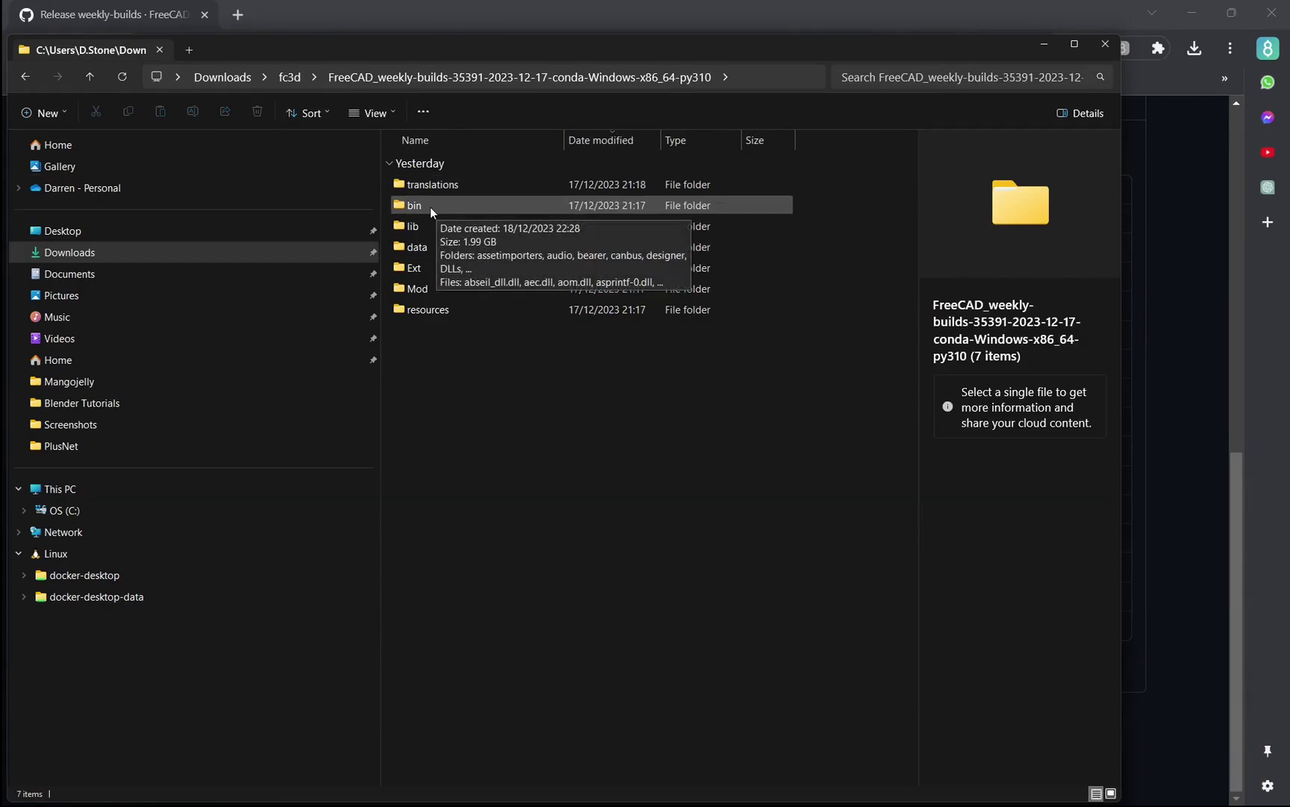
double_click(430, 207)
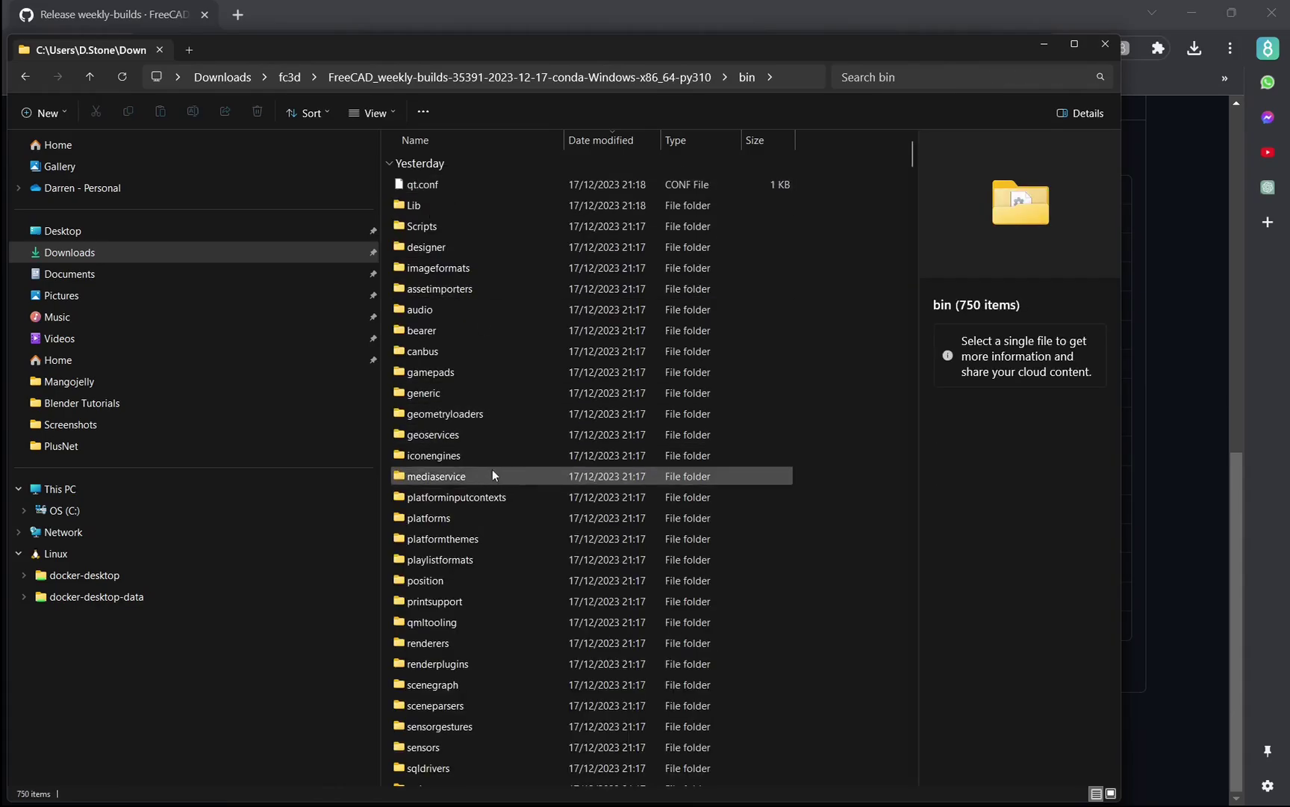
scroll(496, 495, "down", 6)
scroll(496, 495, "down", 3)
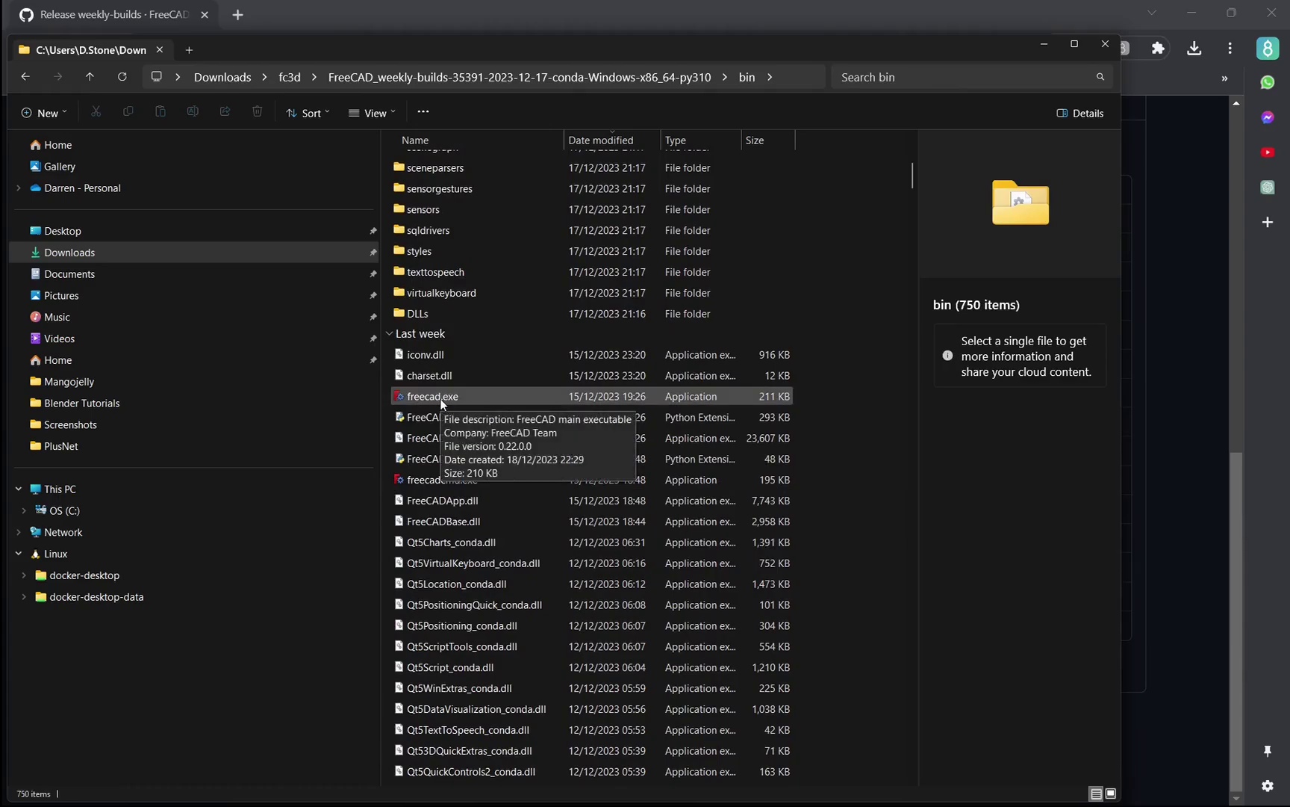
left_click(440, 398)
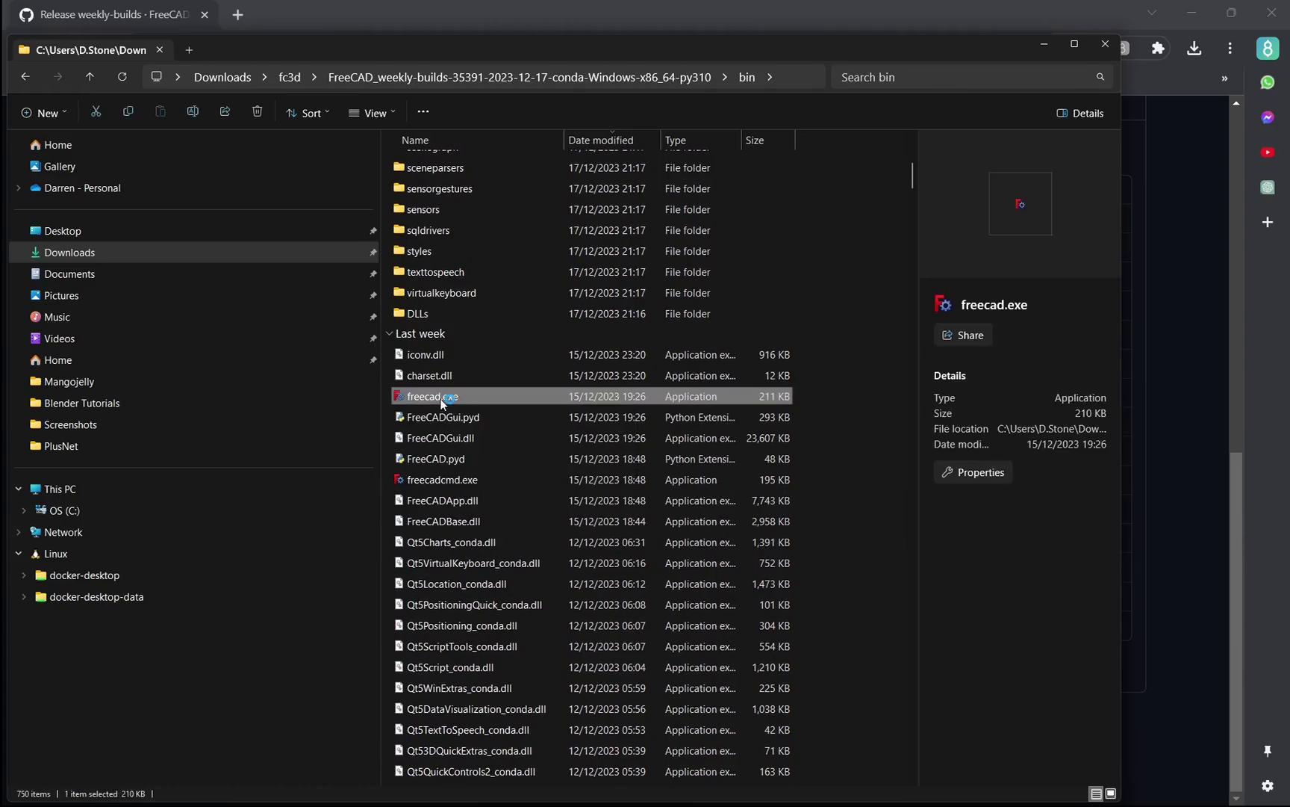
double_click(441, 398)
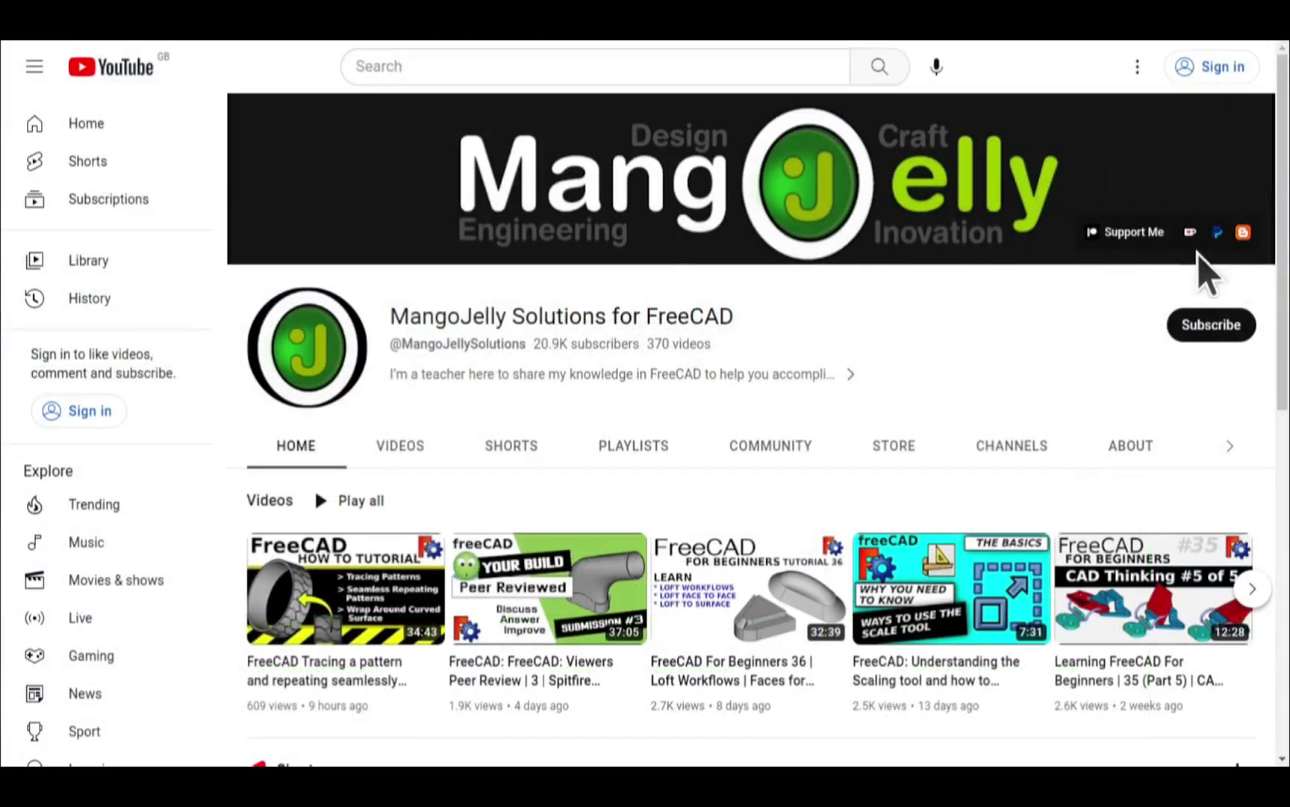
On the MangoJelly Solutions YouTube channel, view the About description and highlight the PayPal, Ko-fi and Patreon donation links.
left_click(1131, 448)
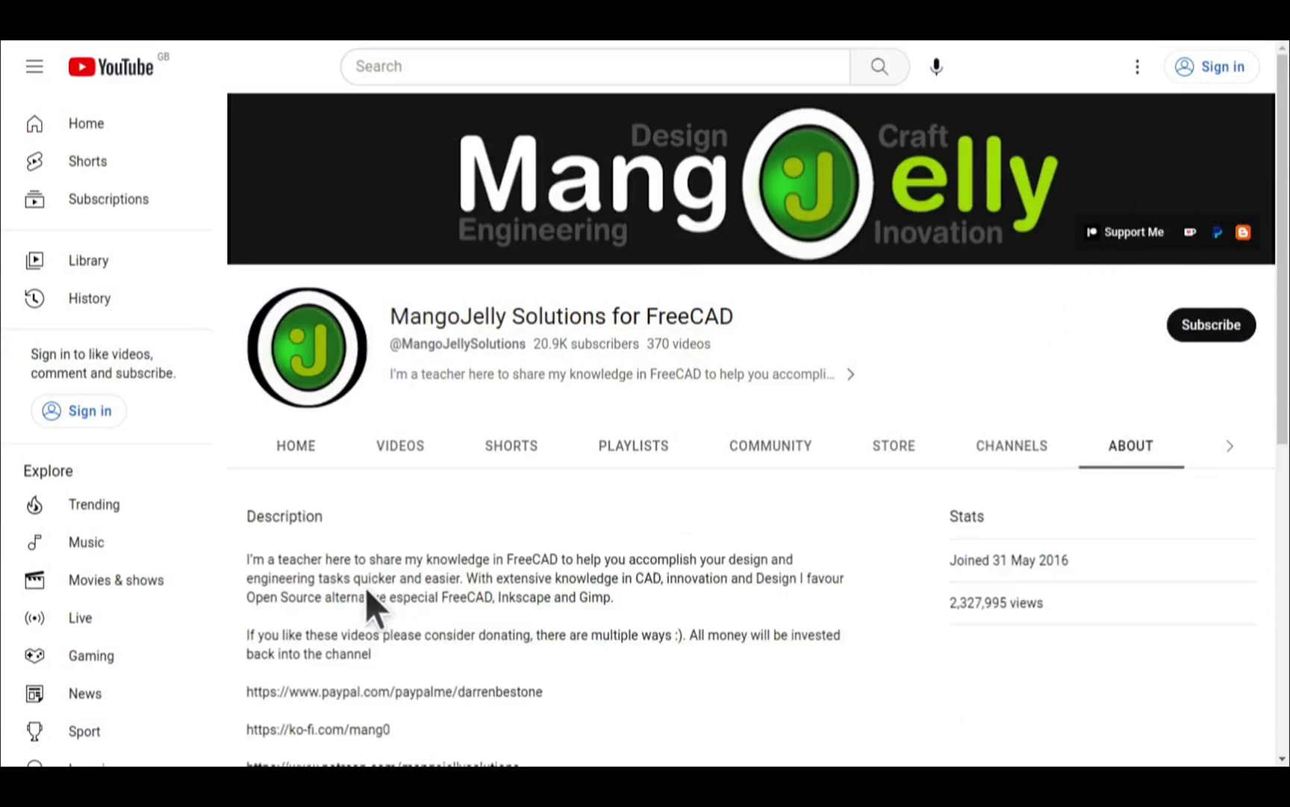
scroll(275, 582, "down", 3)
left_click_drag(513, 538, 245, 455)
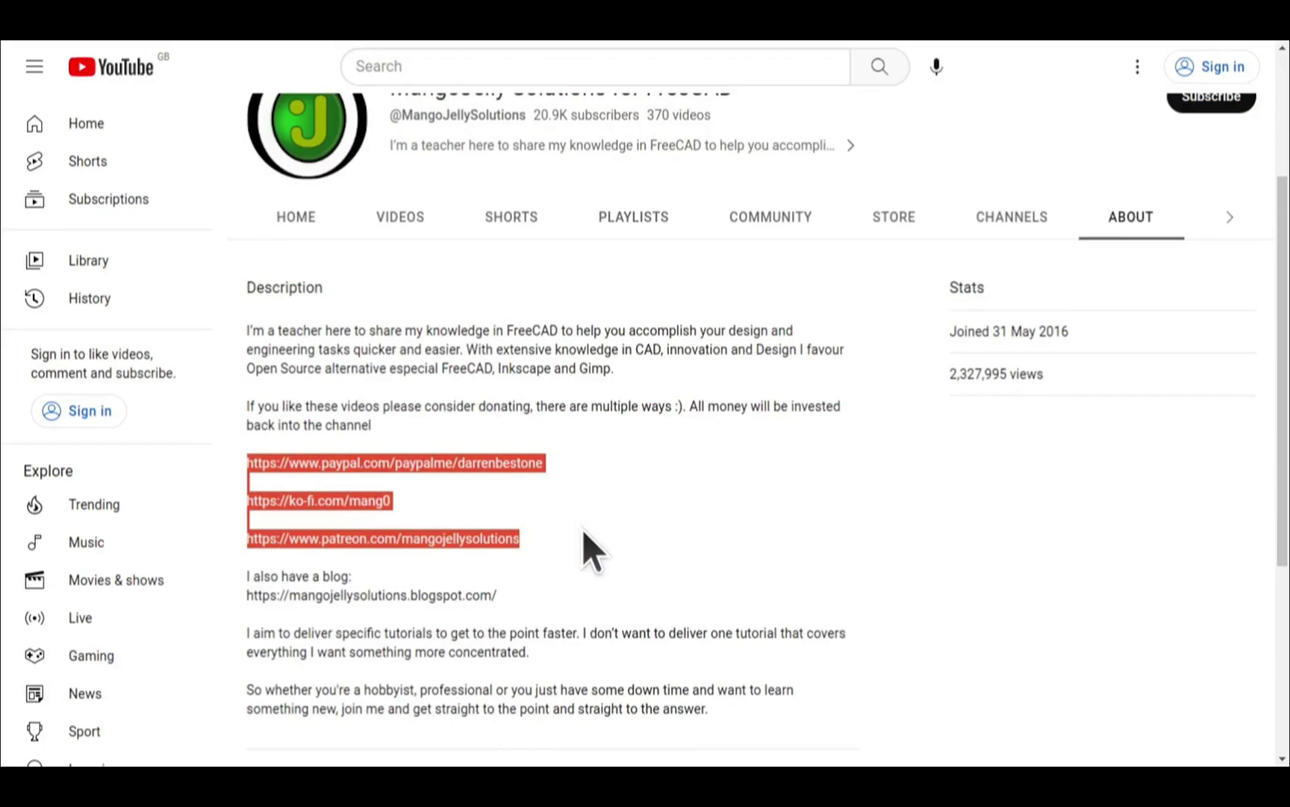